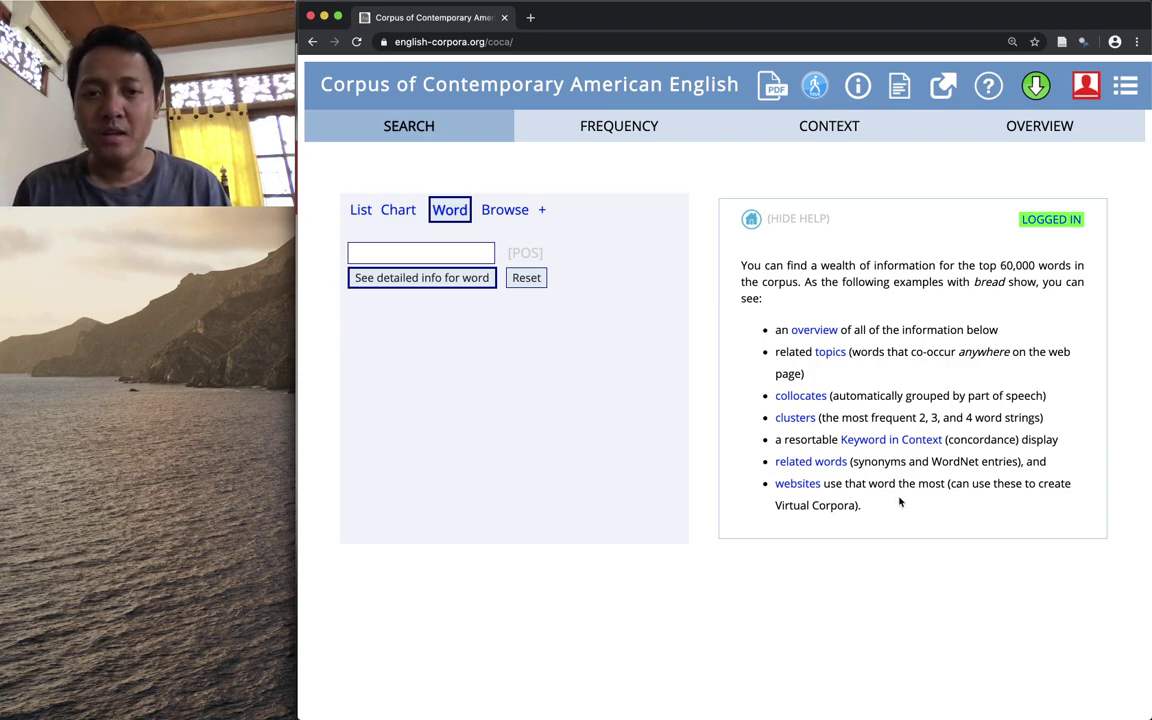
Look up the detailed word information for "viral" in the corpus
{"action": "left_click", "coordinate": [434, 255]}
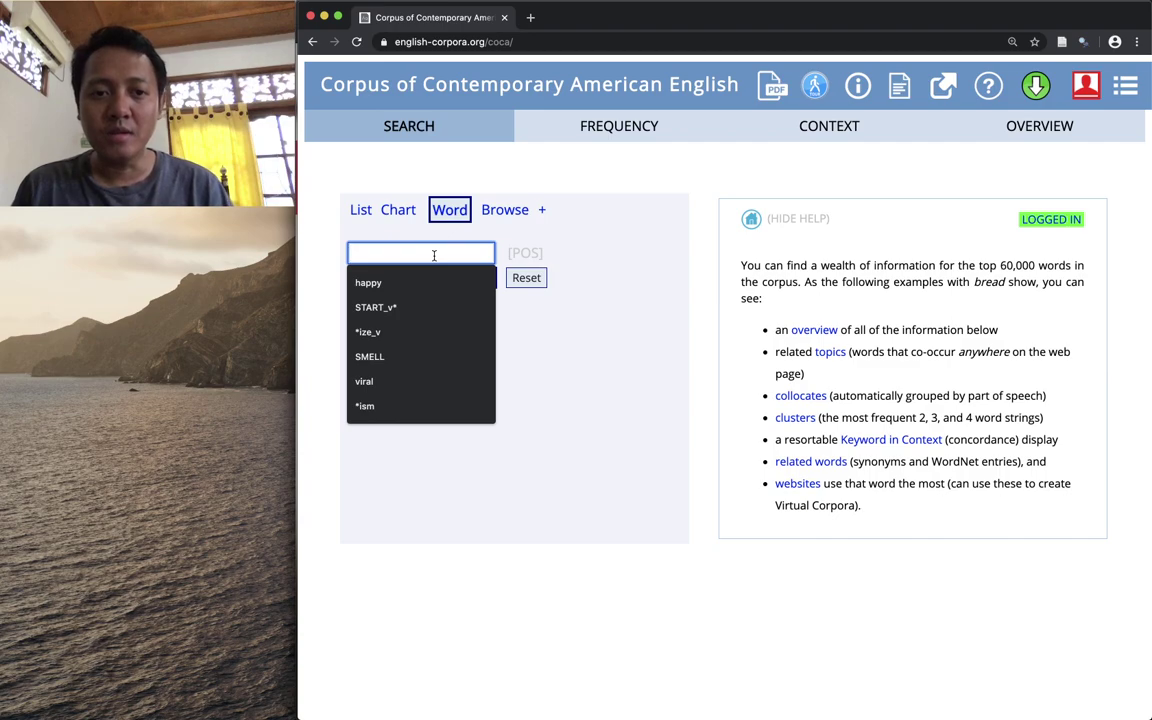
{"action": "type", "text": "viral"}
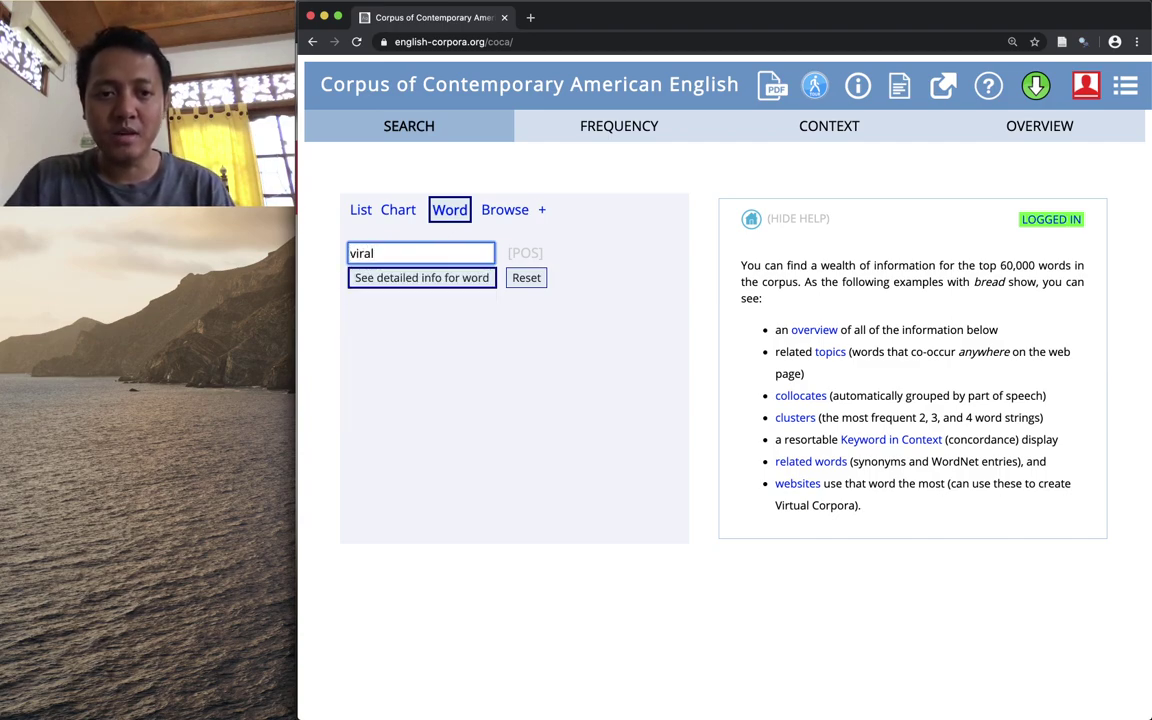
{"action": "left_click", "coordinate": [386, 302]}
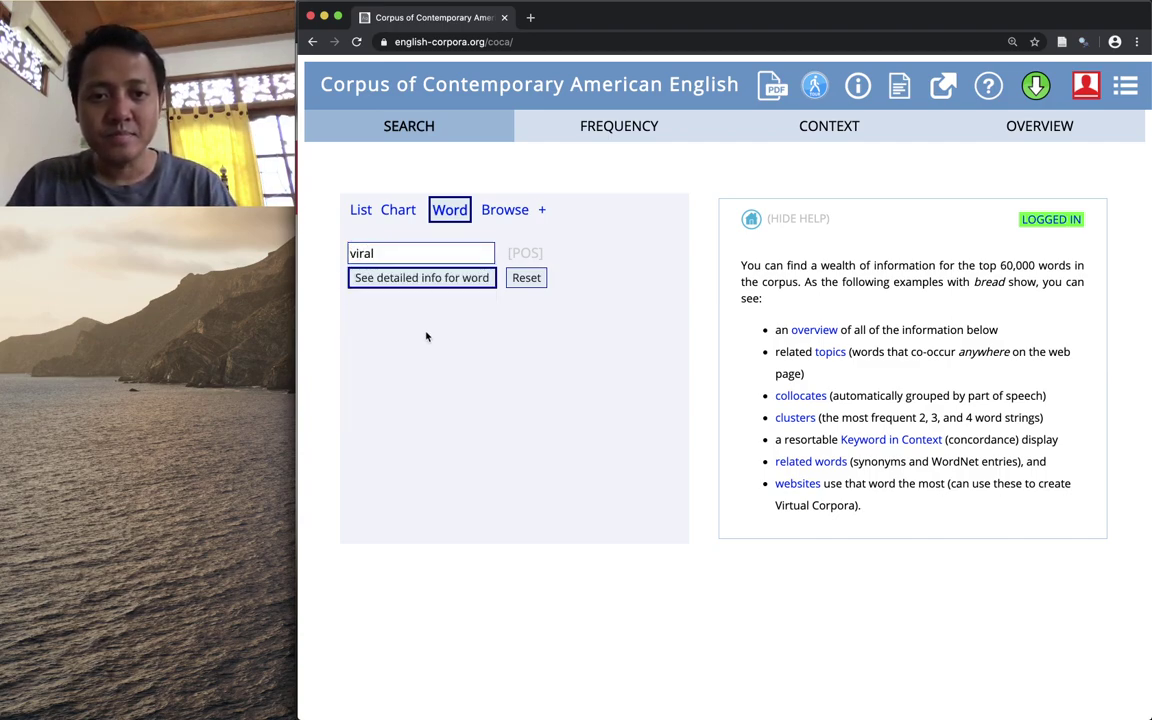
{"action": "left_click", "coordinate": [458, 281]}
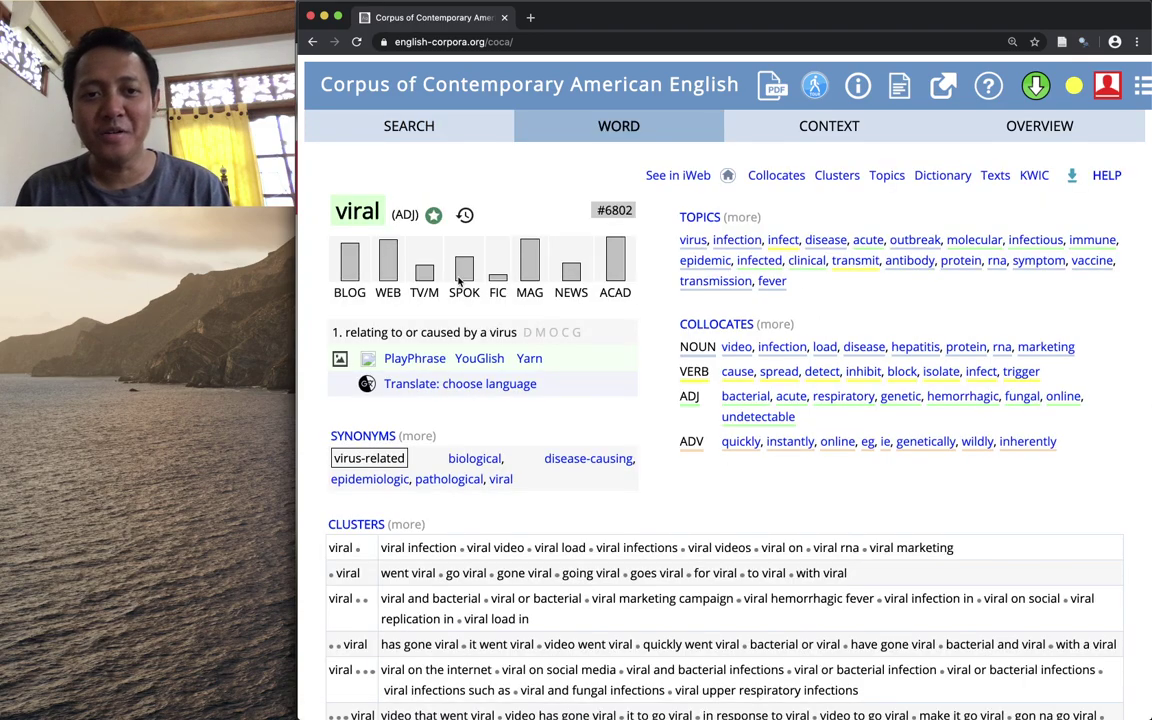
Skim the whole word page for "viral", from its definition and synonyms down to the concordance lines
{"action": "scroll", "coordinate": [458, 281], "scroll_direction": "down", "scroll_amount": 5}
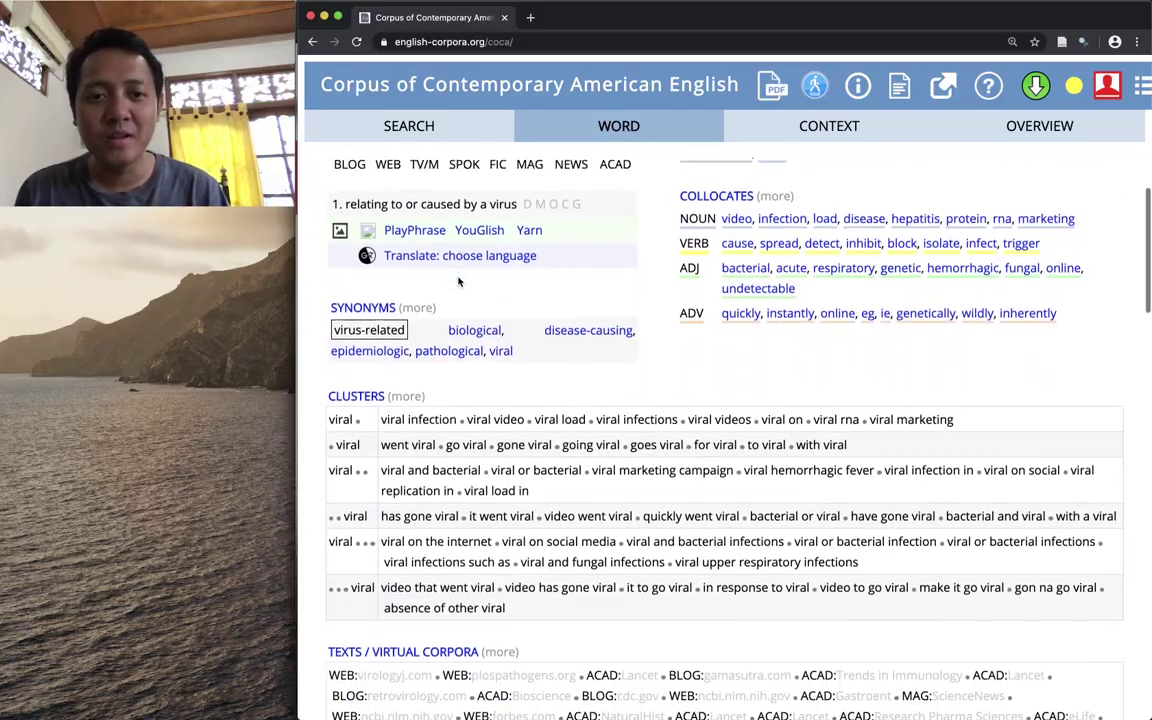
{"action": "scroll", "coordinate": [458, 281], "scroll_direction": "down", "scroll_amount": 10}
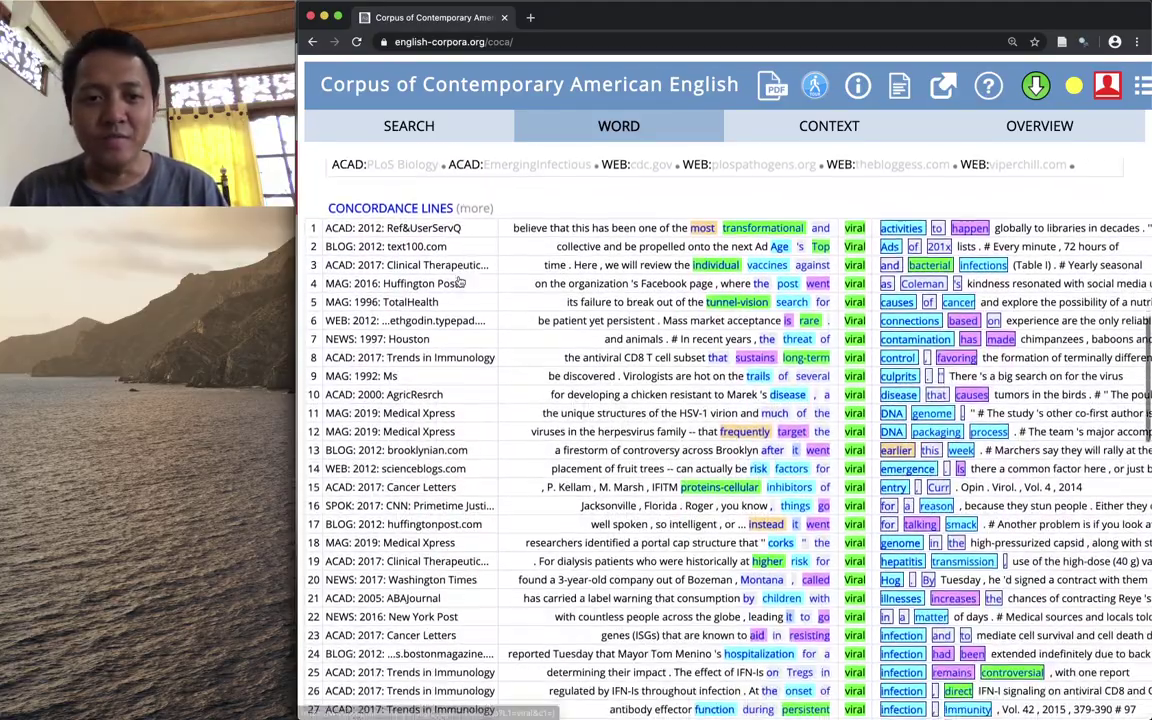
{"action": "scroll", "coordinate": [458, 281], "scroll_direction": "down", "scroll_amount": 8}
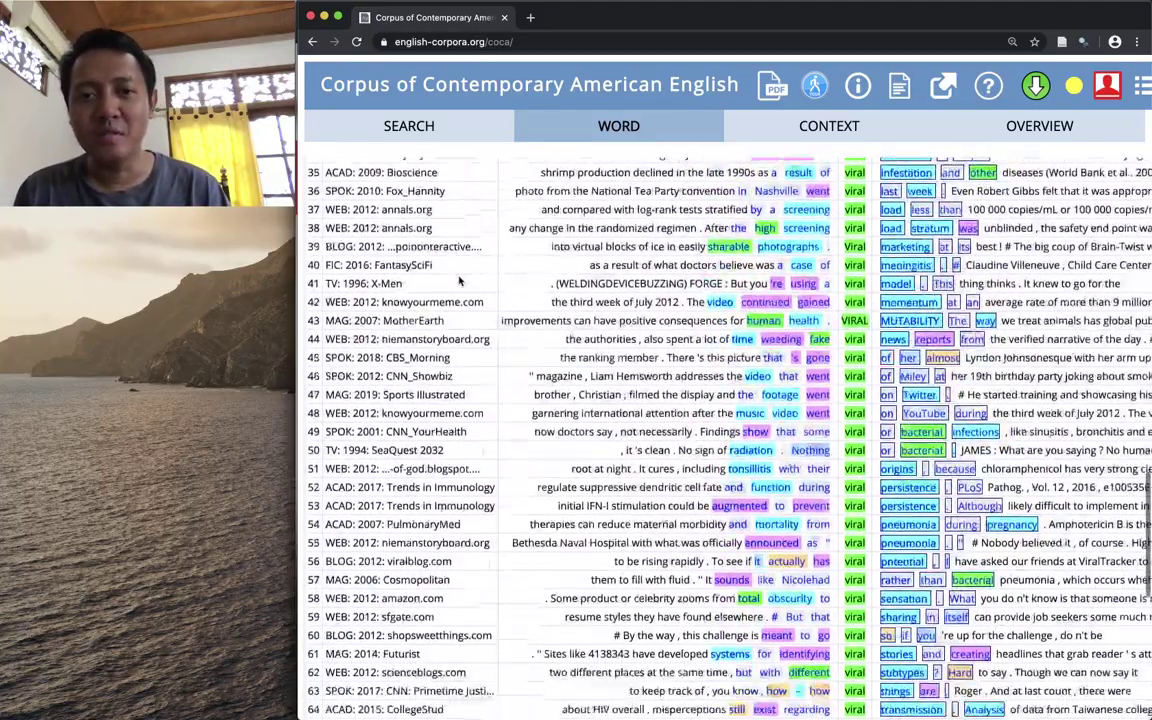
{"action": "scroll", "coordinate": [458, 281], "scroll_direction": "up", "scroll_amount": 6}
{"action": "scroll", "coordinate": [458, 281], "scroll_direction": "up", "scroll_amount": 15}
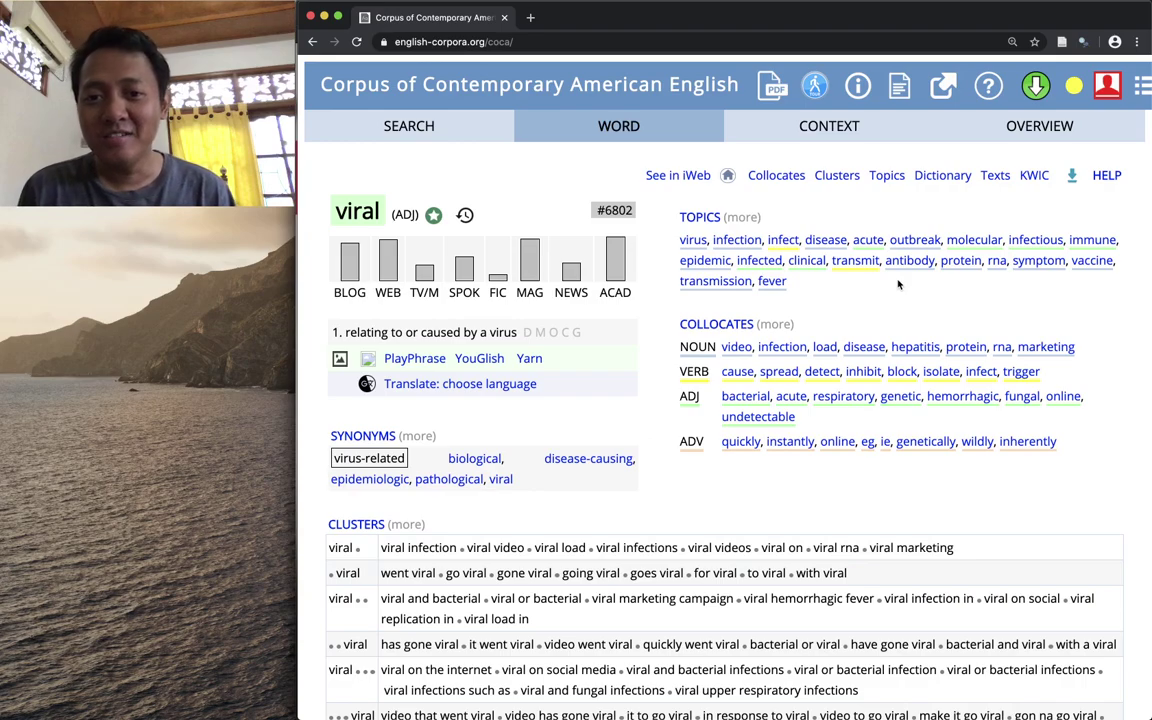
Examine the collocates, the clusters before and after "viral", the source texts and the first concordance lines
{"action": "scroll", "coordinate": [898, 285], "scroll_direction": "down", "scroll_amount": 5}
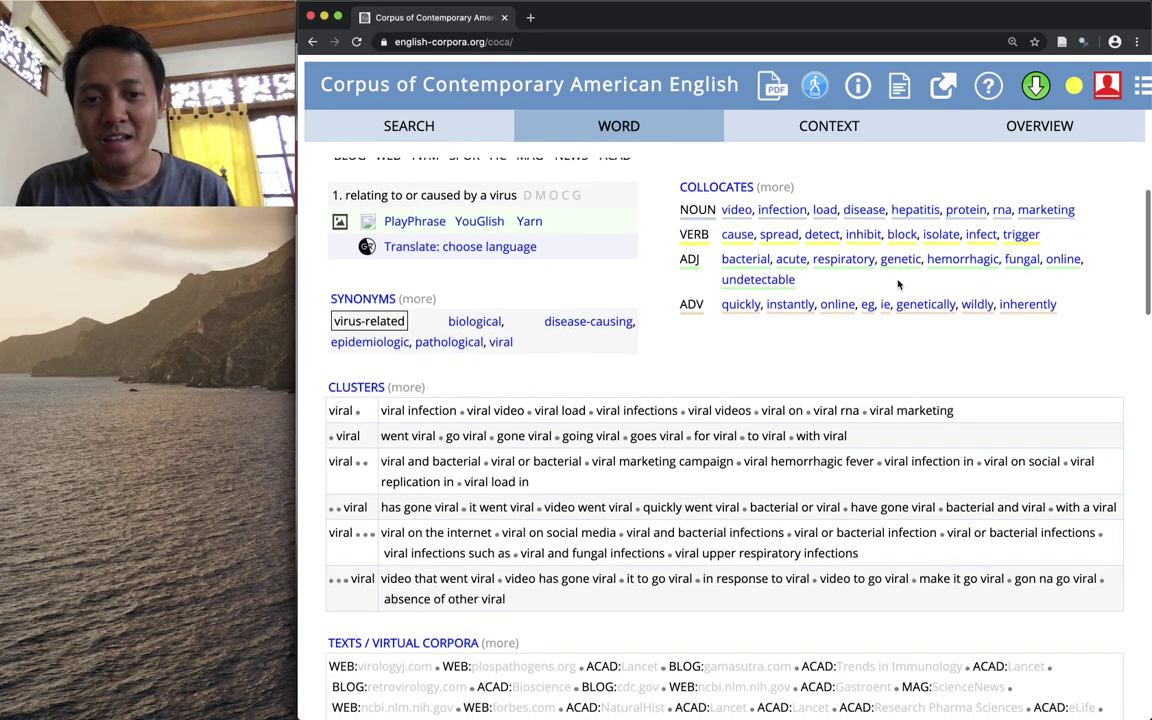
{"action": "scroll", "coordinate": [898, 285], "scroll_direction": "down", "scroll_amount": 2}
{"action": "scroll", "coordinate": [815, 263], "scroll_direction": "up", "scroll_amount": 2}
{"action": "scroll", "coordinate": [760, 350], "scroll_direction": "down", "scroll_amount": 3}
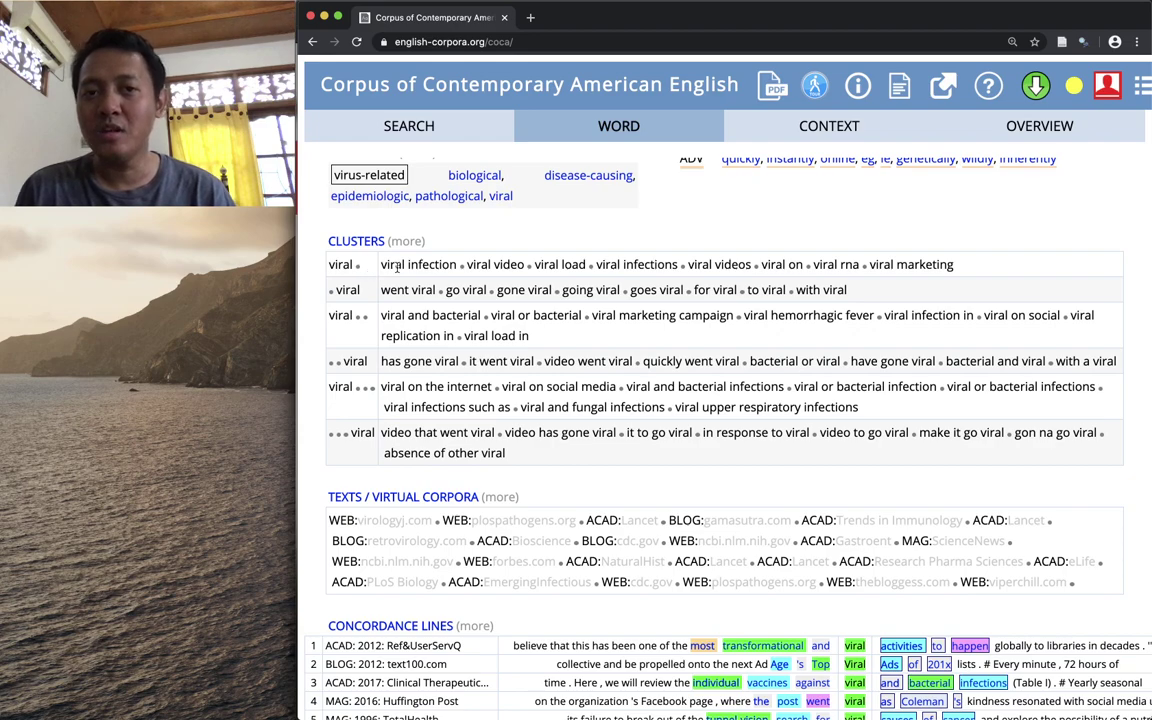
{"action": "scroll", "coordinate": [474, 281], "scroll_direction": "down", "scroll_amount": 1}
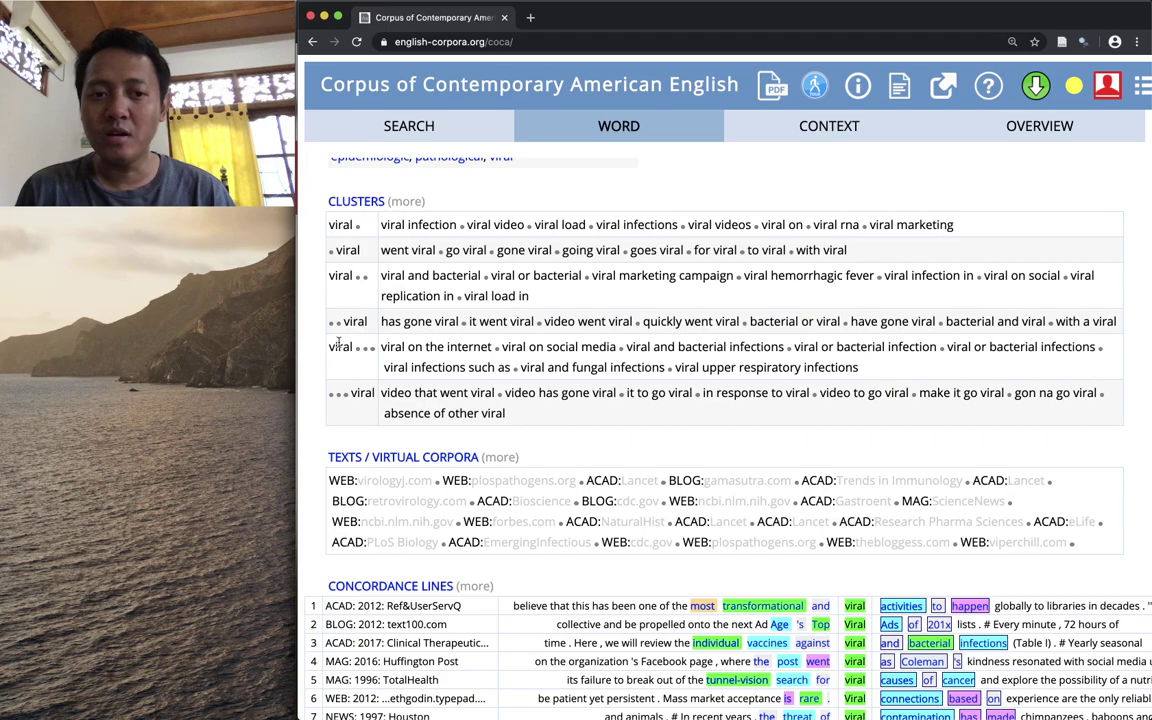
{"action": "scroll", "coordinate": [362, 395], "scroll_direction": "down", "scroll_amount": 1}
{"action": "scroll", "coordinate": [362, 395], "scroll_direction": "up", "scroll_amount": 1}
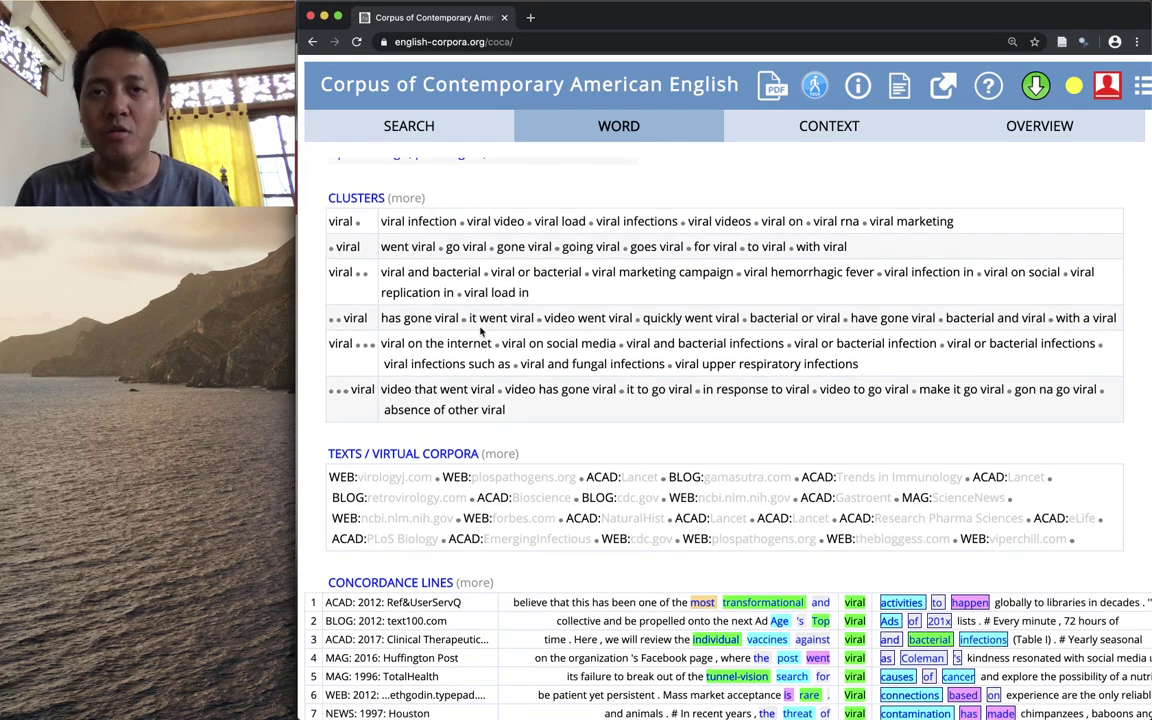
{"action": "scroll", "coordinate": [478, 329], "scroll_direction": "down", "scroll_amount": 3}
{"action": "scroll", "coordinate": [481, 329], "scroll_direction": "down", "scroll_amount": 6}
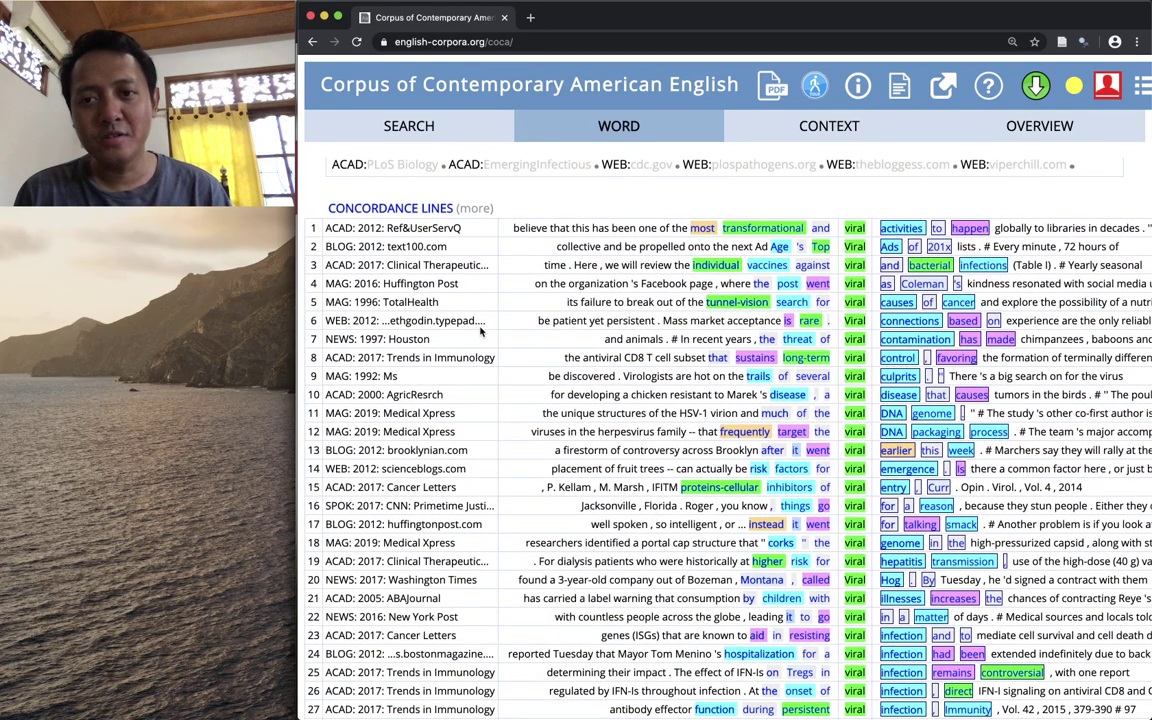
{"action": "scroll", "coordinate": [481, 330], "scroll_direction": "up", "scroll_amount": 6}
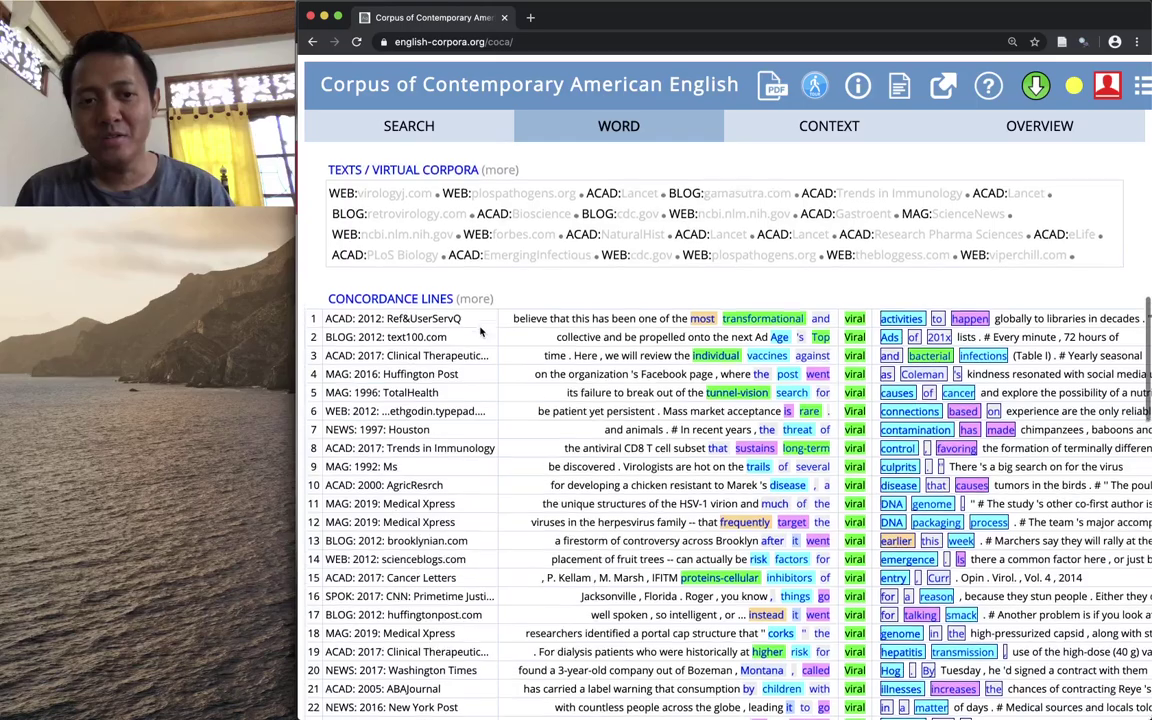
{"action": "scroll", "coordinate": [480, 328], "scroll_direction": "up", "scroll_amount": 9}
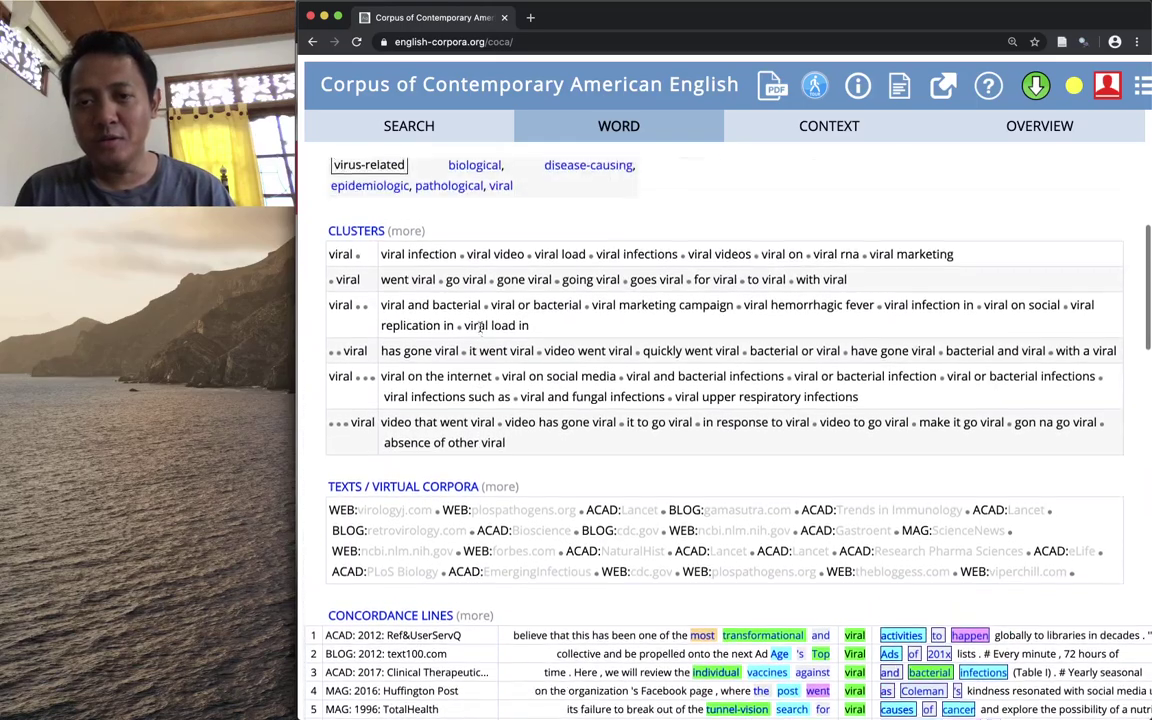
Show the full collocates list for "viral" and review its noun, adjective, verb and adverb columns
{"action": "scroll", "coordinate": [481, 331], "scroll_direction": "up", "scroll_amount": 1}
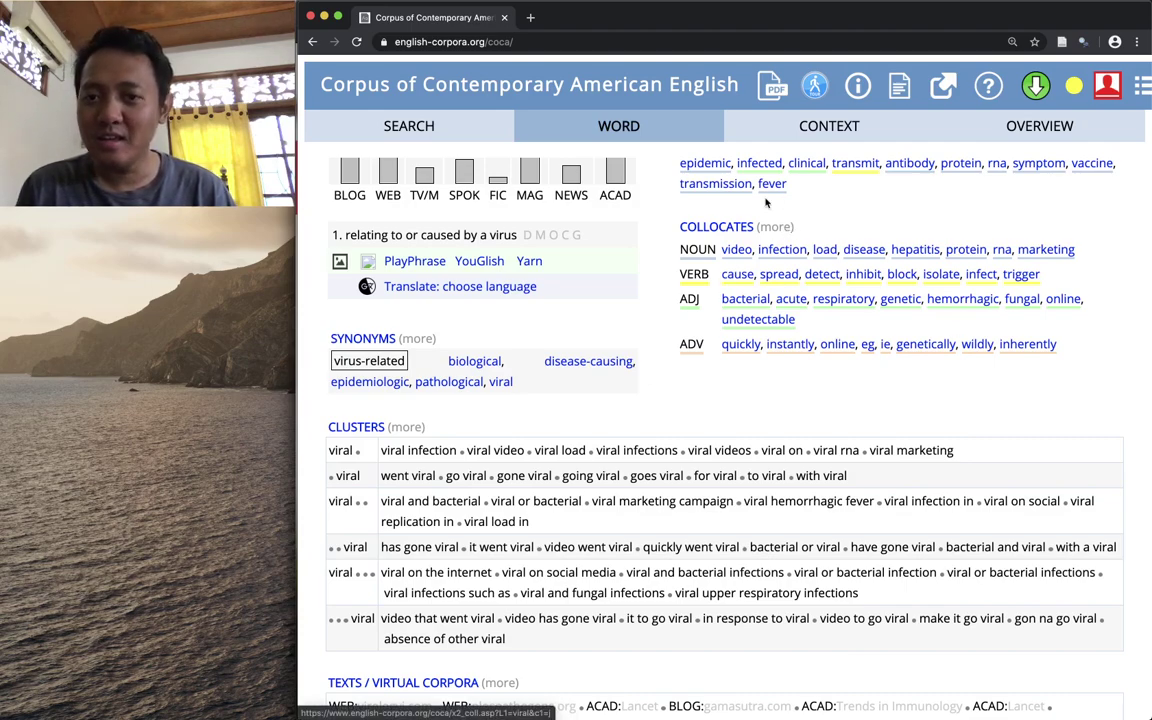
{"action": "left_click", "coordinate": [781, 229]}
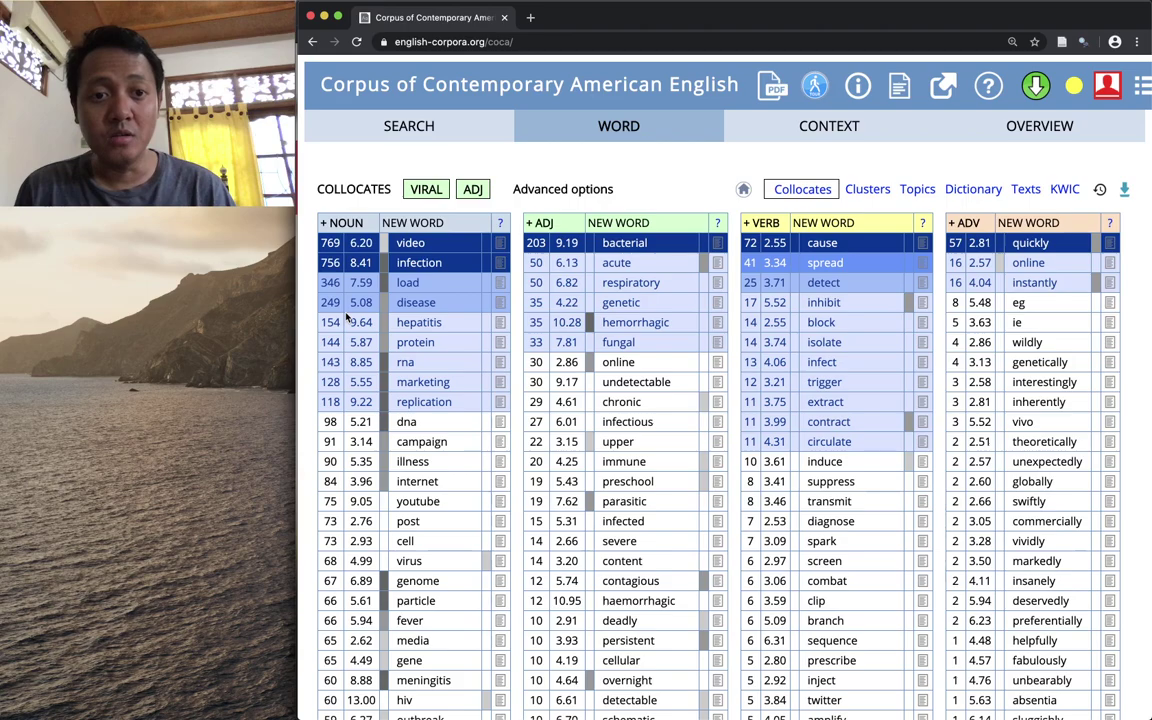
{"action": "scroll", "coordinate": [347, 316], "scroll_direction": "down", "scroll_amount": 1}
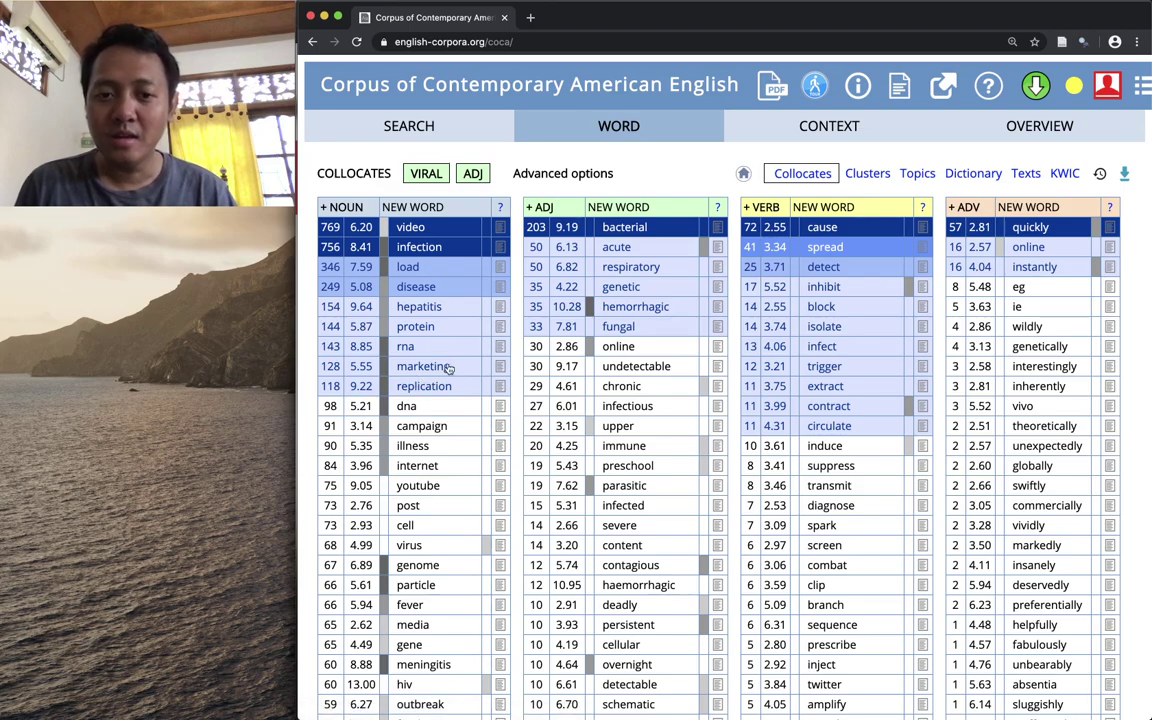
{"action": "scroll", "coordinate": [450, 443], "scroll_direction": "down", "scroll_amount": 1}
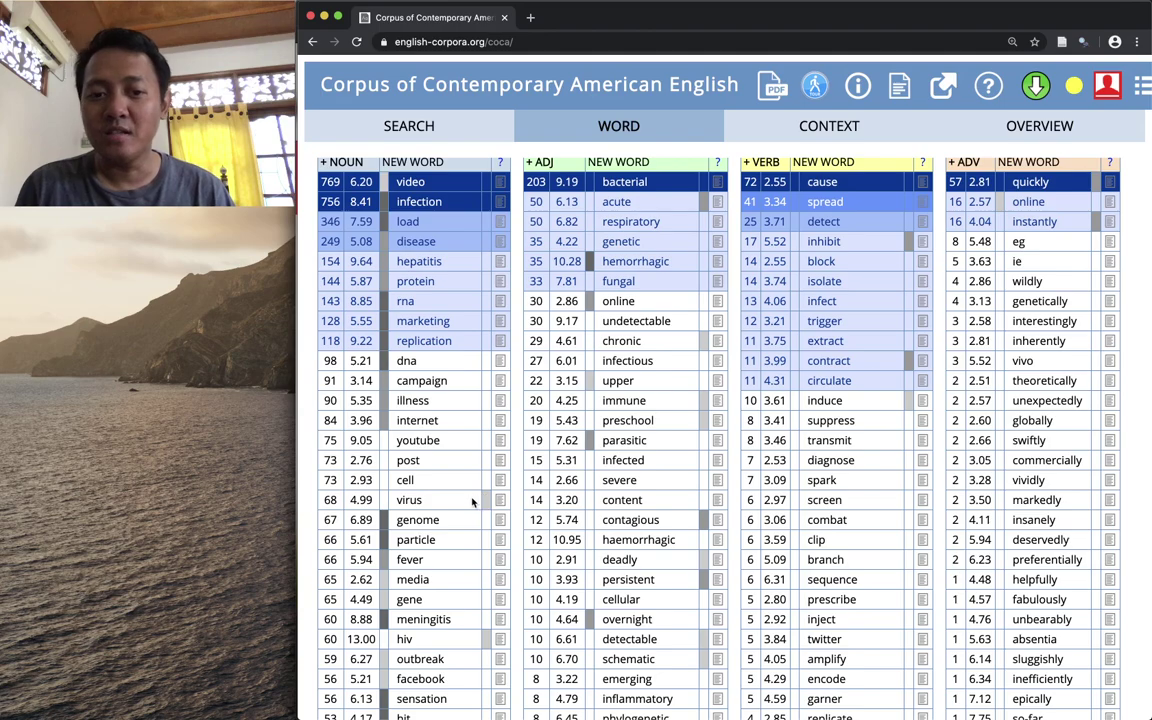
{"action": "scroll", "coordinate": [483, 498], "scroll_direction": "up", "scroll_amount": 1}
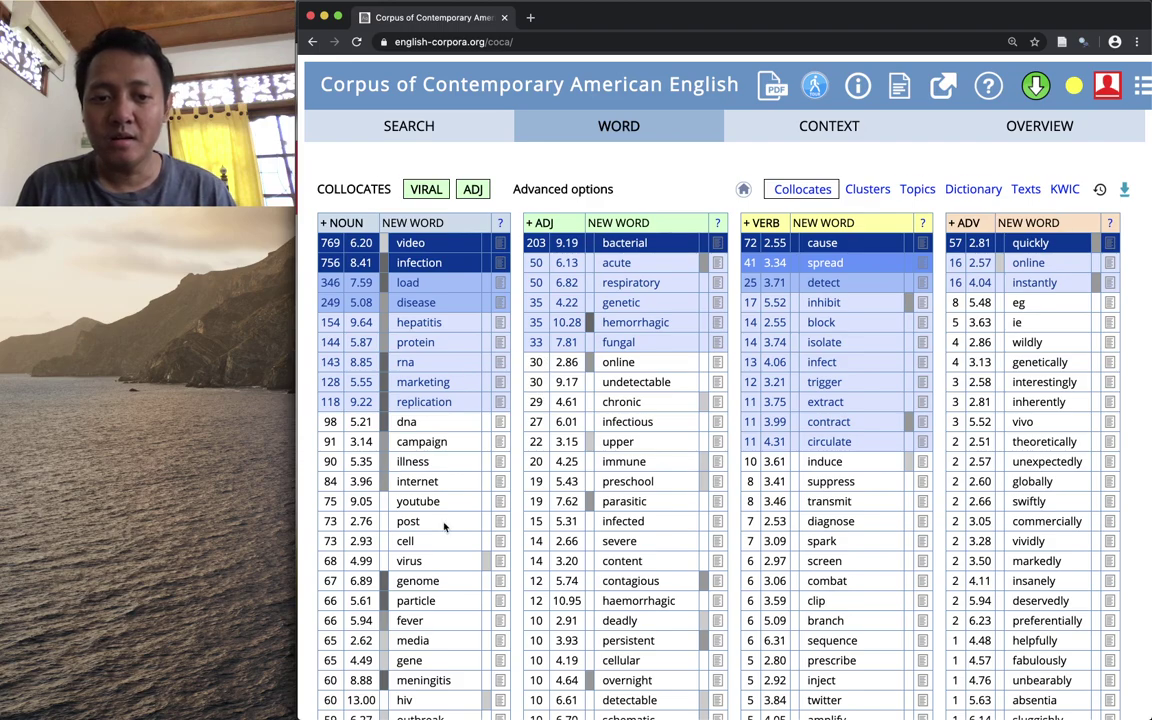
{"action": "scroll", "coordinate": [445, 527], "scroll_direction": "down", "scroll_amount": 2}
{"action": "scroll", "coordinate": [445, 527], "scroll_direction": "down", "scroll_amount": 1}
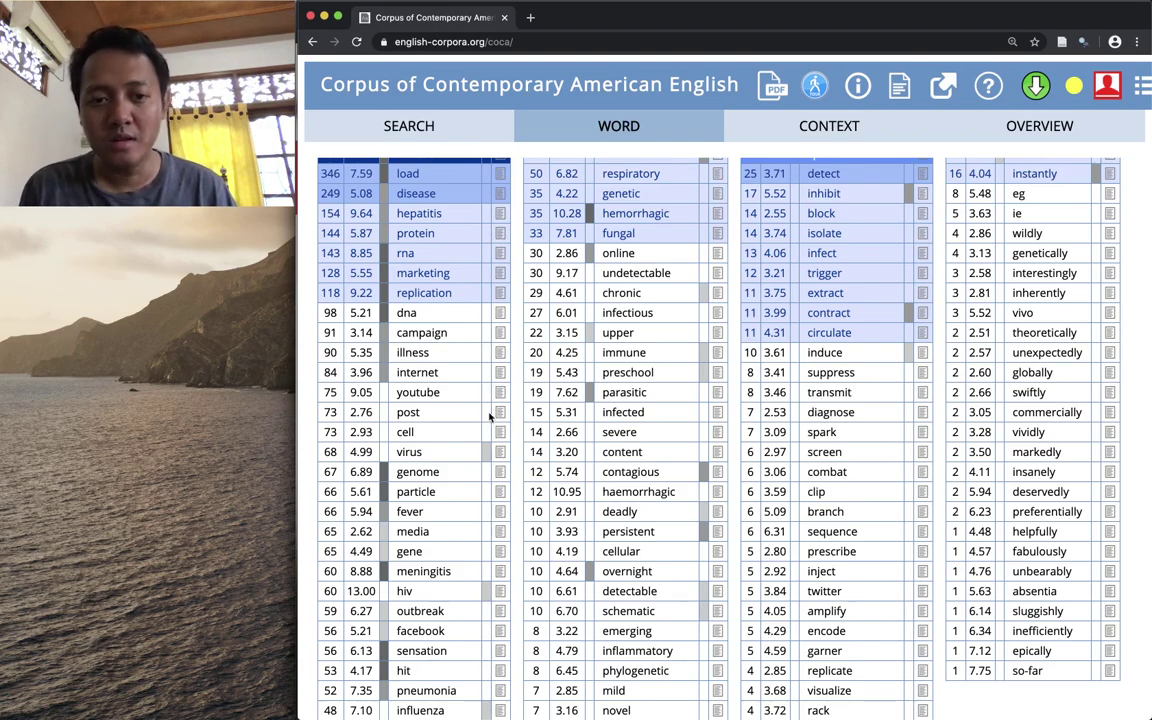
{"action": "scroll", "coordinate": [480, 322], "scroll_direction": "up", "scroll_amount": 5}
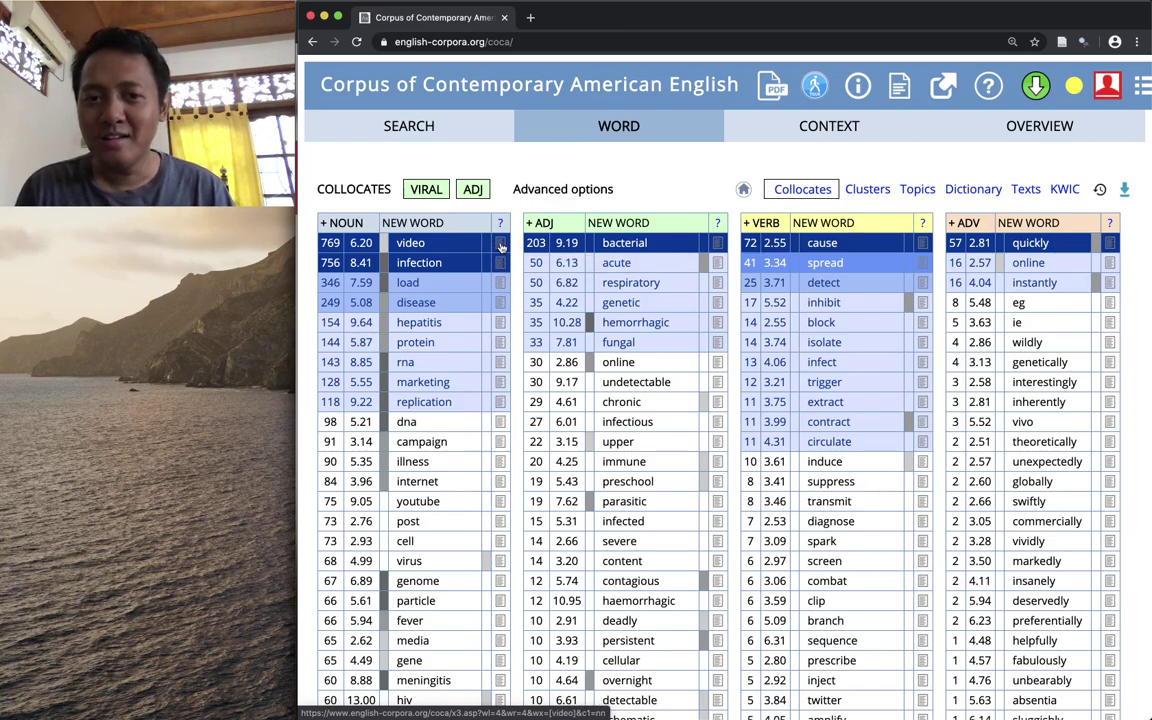
Show the context lines pairing "viral" with the noun collocate "video" and read through the example sentences
{"action": "left_click", "coordinate": [501, 246]}
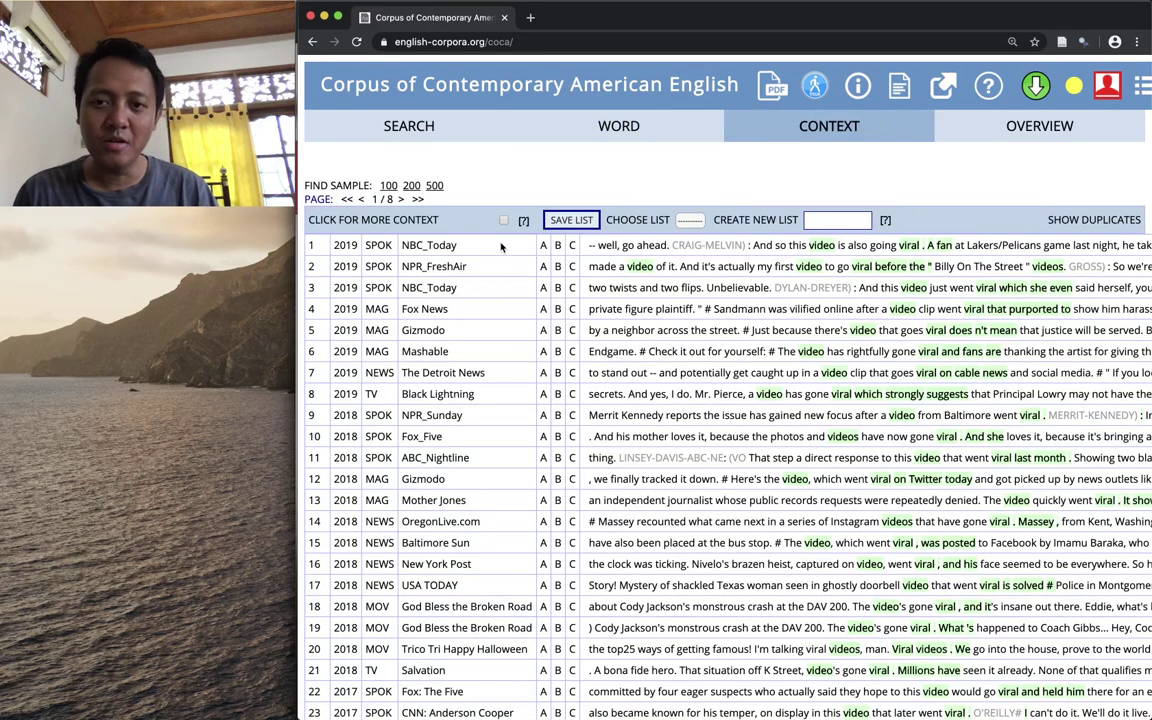
{"action": "scroll", "coordinate": [745, 400], "scroll_direction": "down", "scroll_amount": 5}
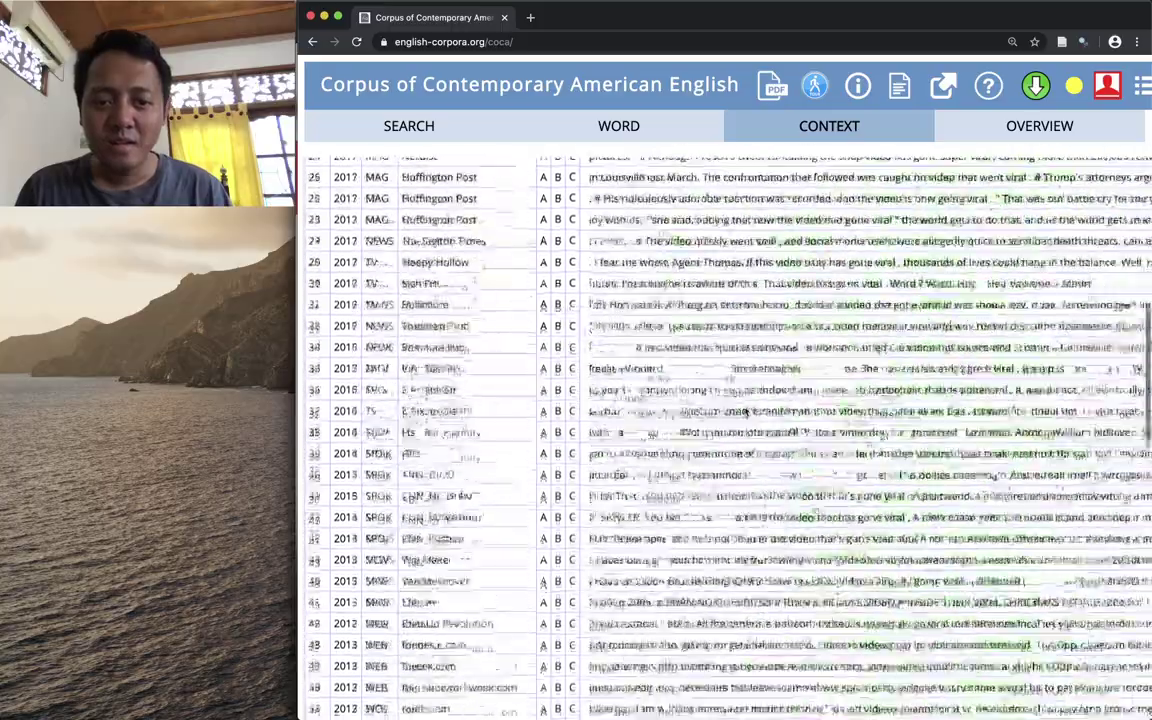
{"action": "scroll", "coordinate": [745, 408], "scroll_direction": "up", "scroll_amount": 10}
{"action": "scroll", "coordinate": [745, 407], "scroll_direction": "up", "scroll_amount": 5}
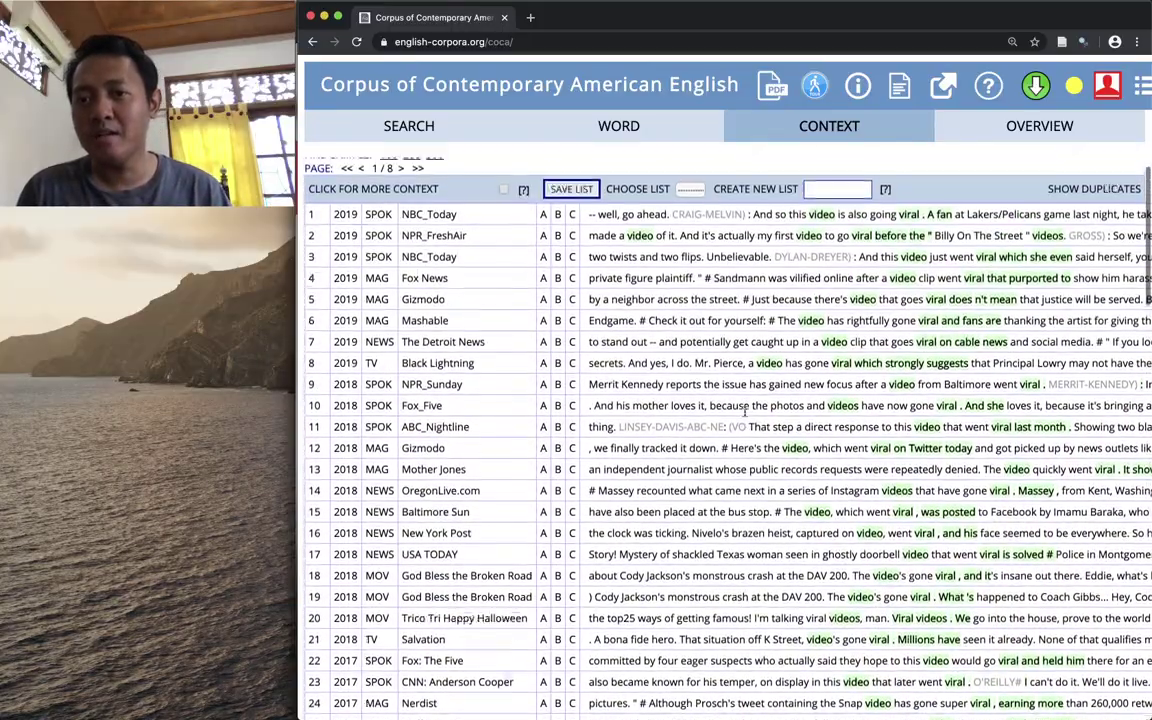
{"action": "scroll", "coordinate": [745, 411], "scroll_direction": "up", "scroll_amount": 1}
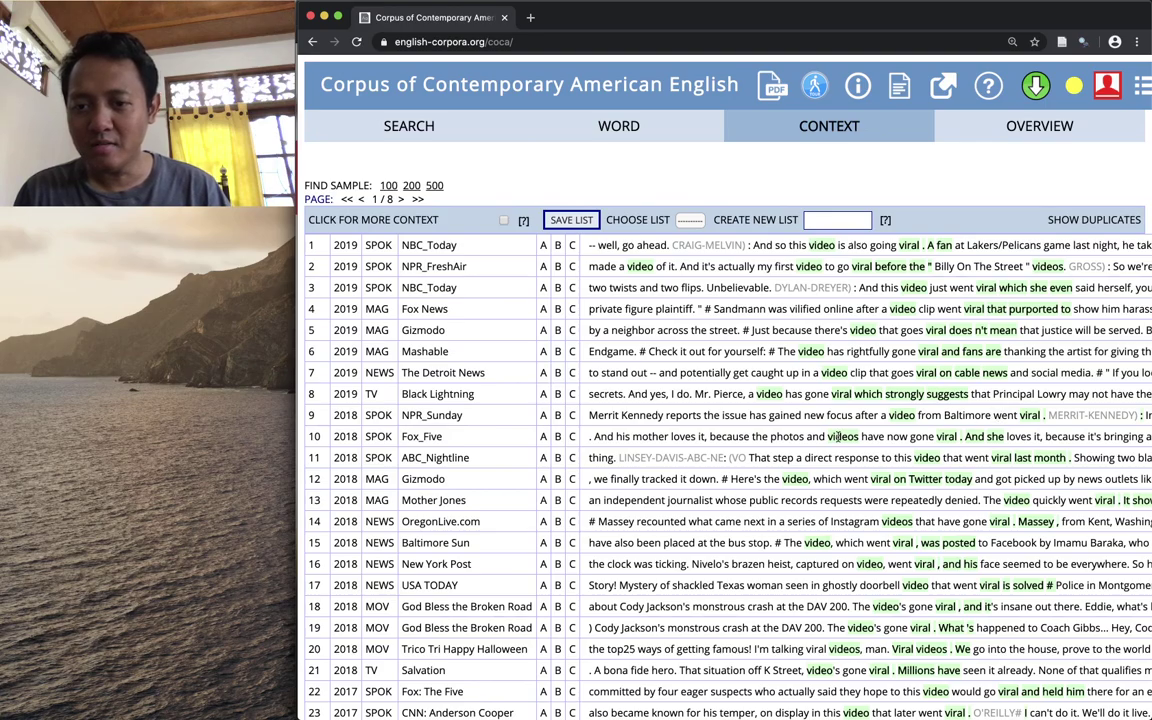
{"action": "scroll", "coordinate": [962, 478], "scroll_direction": "down", "scroll_amount": 1}
{"action": "scroll", "coordinate": [962, 478], "scroll_direction": "down", "scroll_amount": 5}
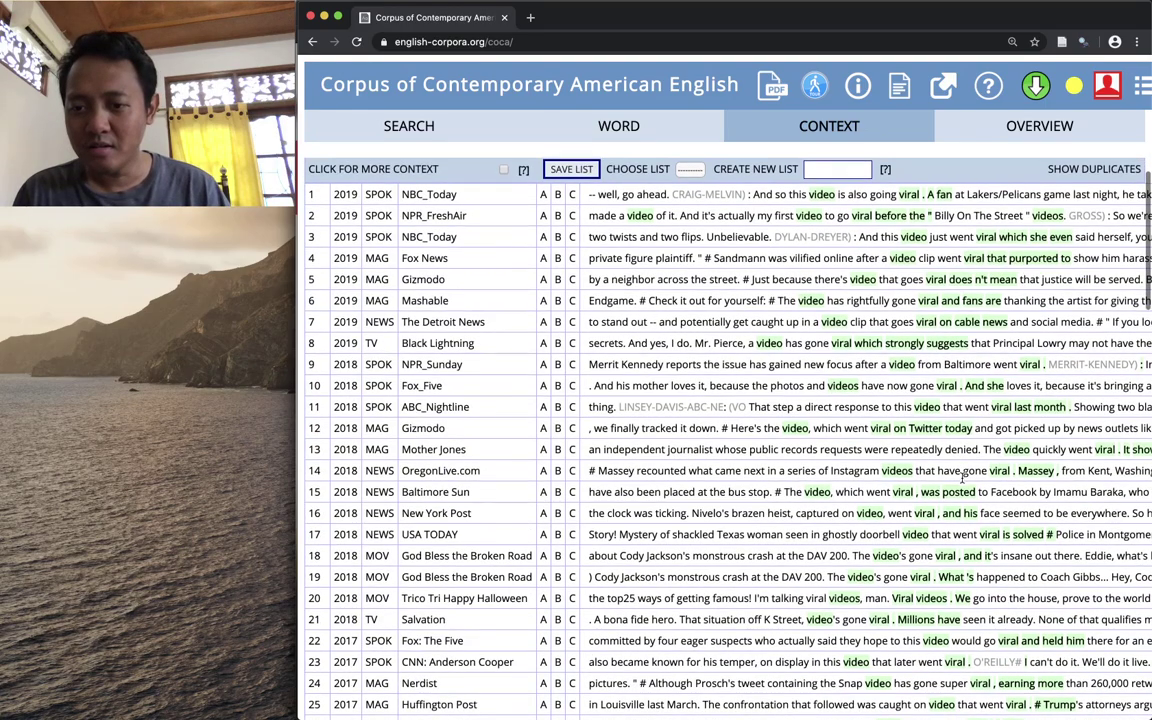
{"action": "scroll", "coordinate": [962, 478], "scroll_direction": "down", "scroll_amount": 6}
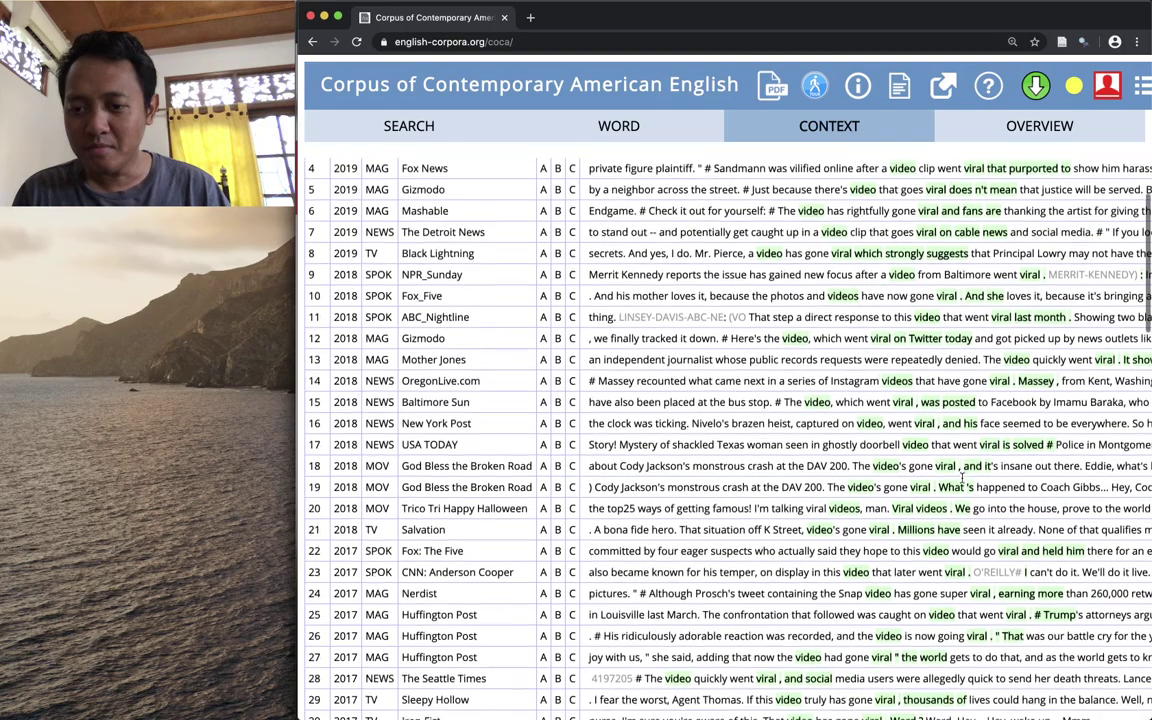
{"action": "scroll", "coordinate": [962, 478], "scroll_direction": "down", "scroll_amount": 1}
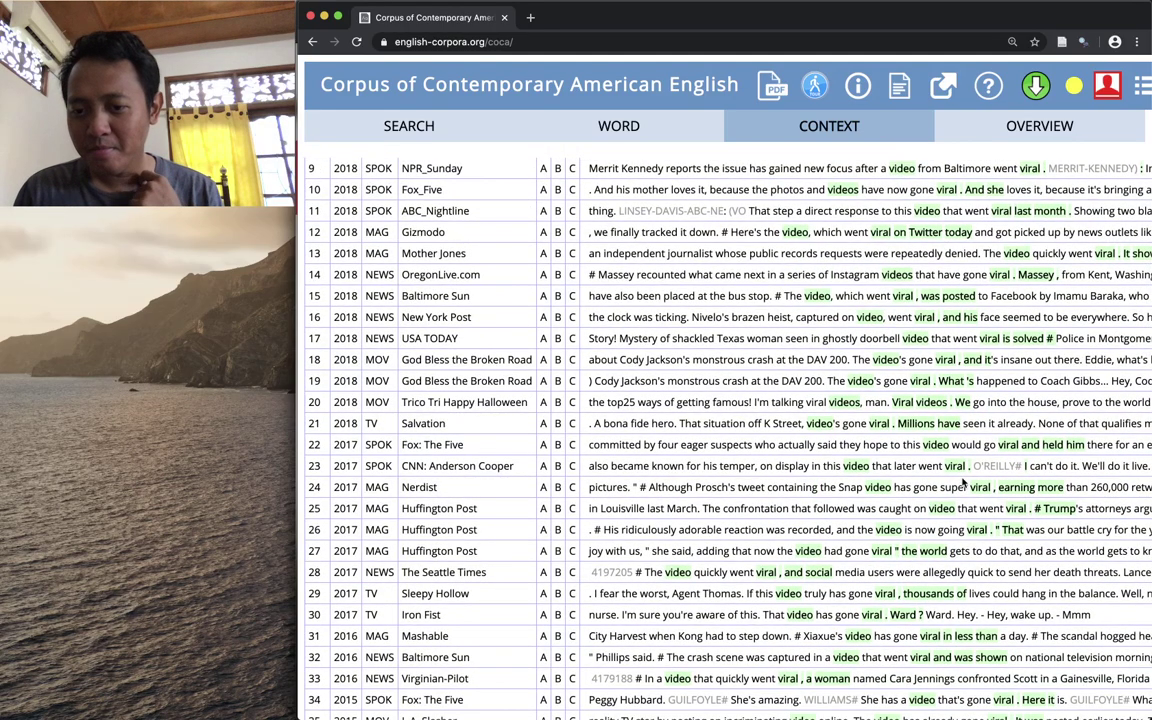
{"action": "scroll", "coordinate": [962, 480], "scroll_direction": "up", "scroll_amount": 10}
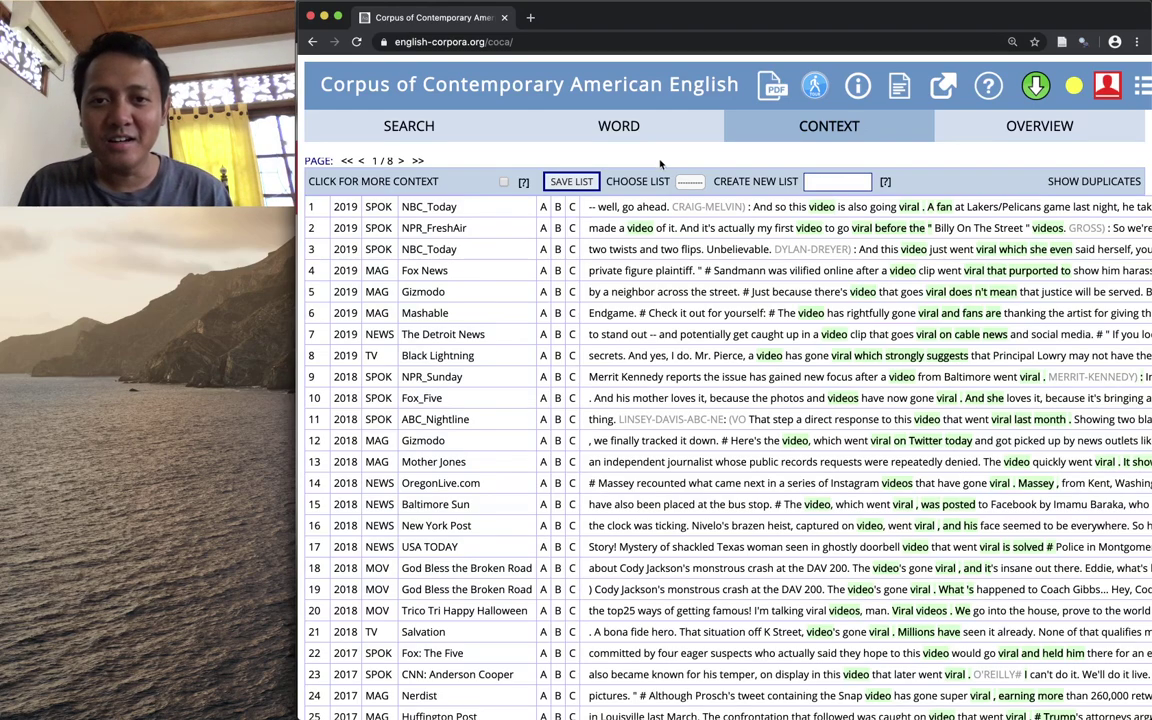
Return to the collocates list of "viral" and read the noun column's help page explaining the collocate display
{"action": "left_click", "coordinate": [586, 125]}
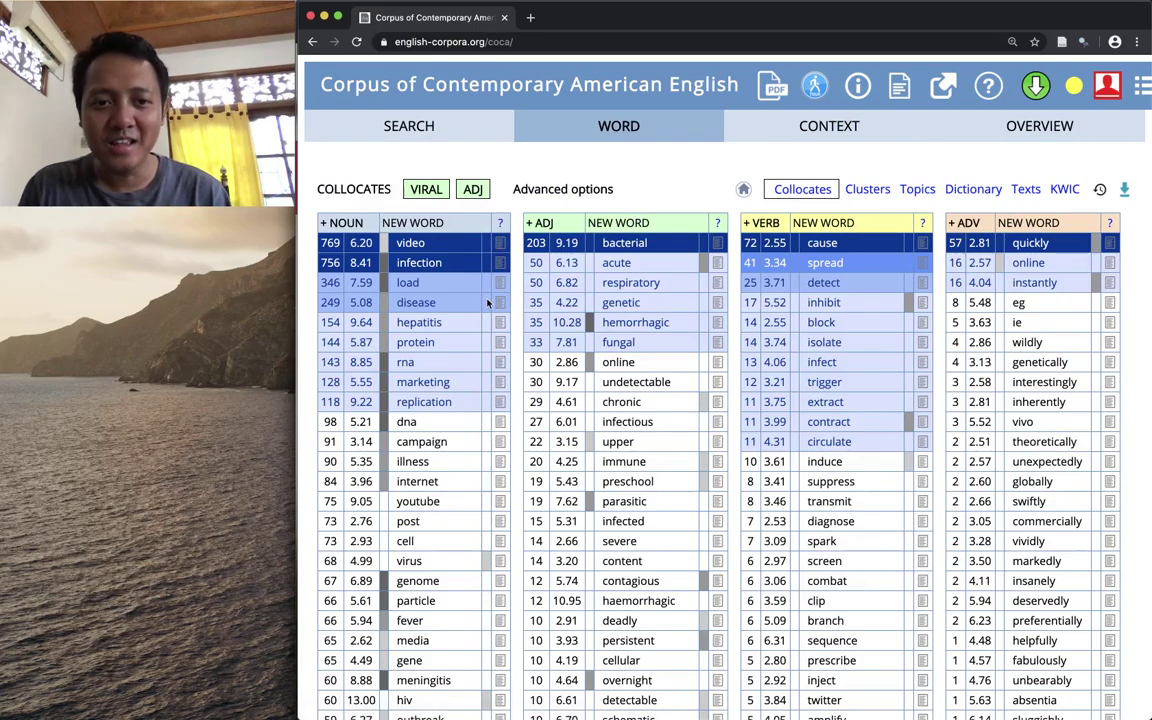
{"action": "left_click", "coordinate": [501, 226]}
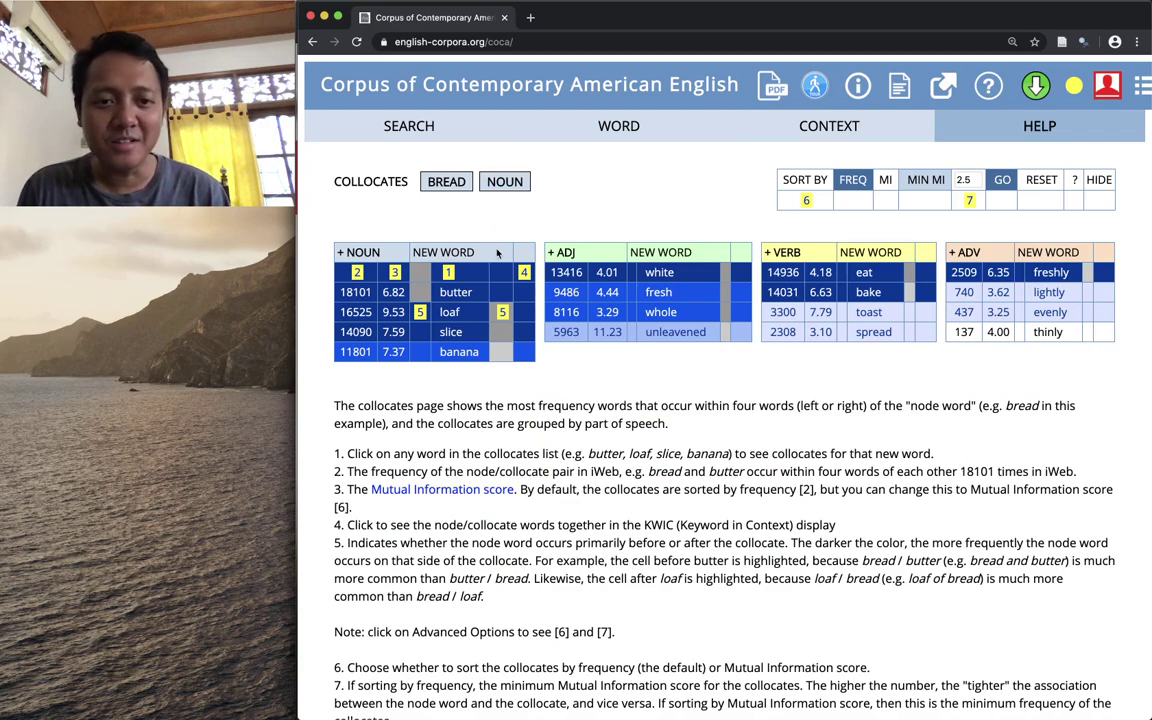
{"action": "scroll", "coordinate": [493, 410], "scroll_direction": "down", "scroll_amount": 2}
{"action": "scroll", "coordinate": [493, 410], "scroll_direction": "down", "scroll_amount": 2}
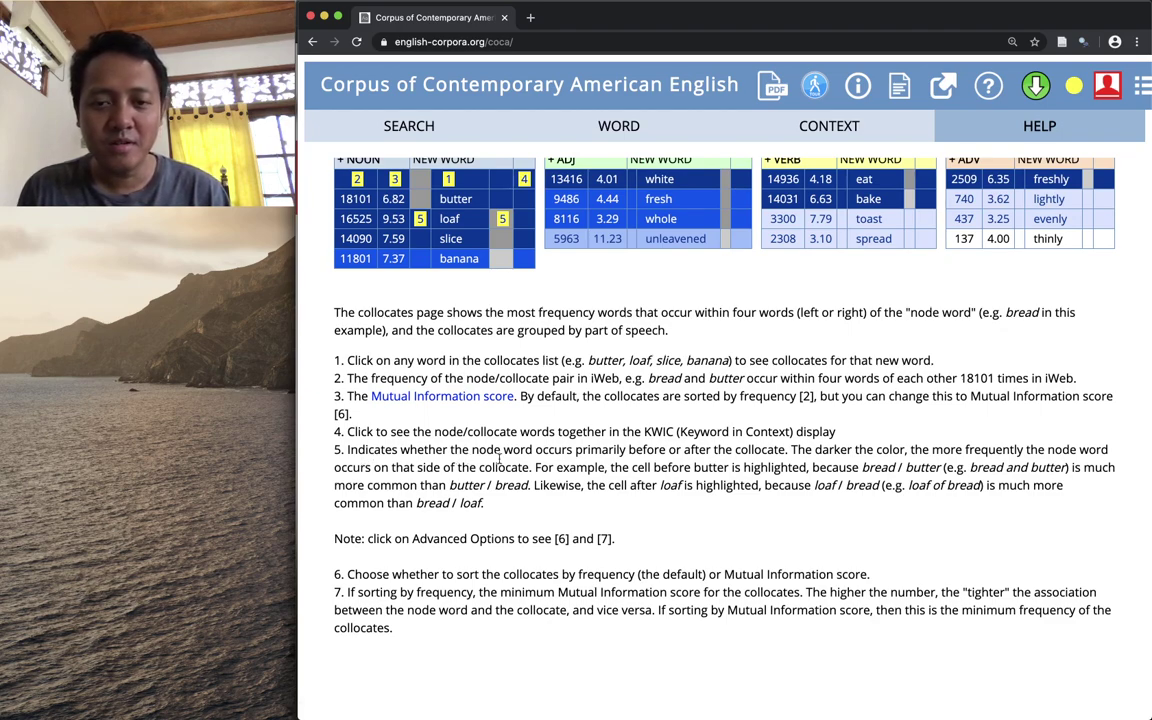
{"action": "scroll", "coordinate": [500, 458], "scroll_direction": "up", "scroll_amount": 1}
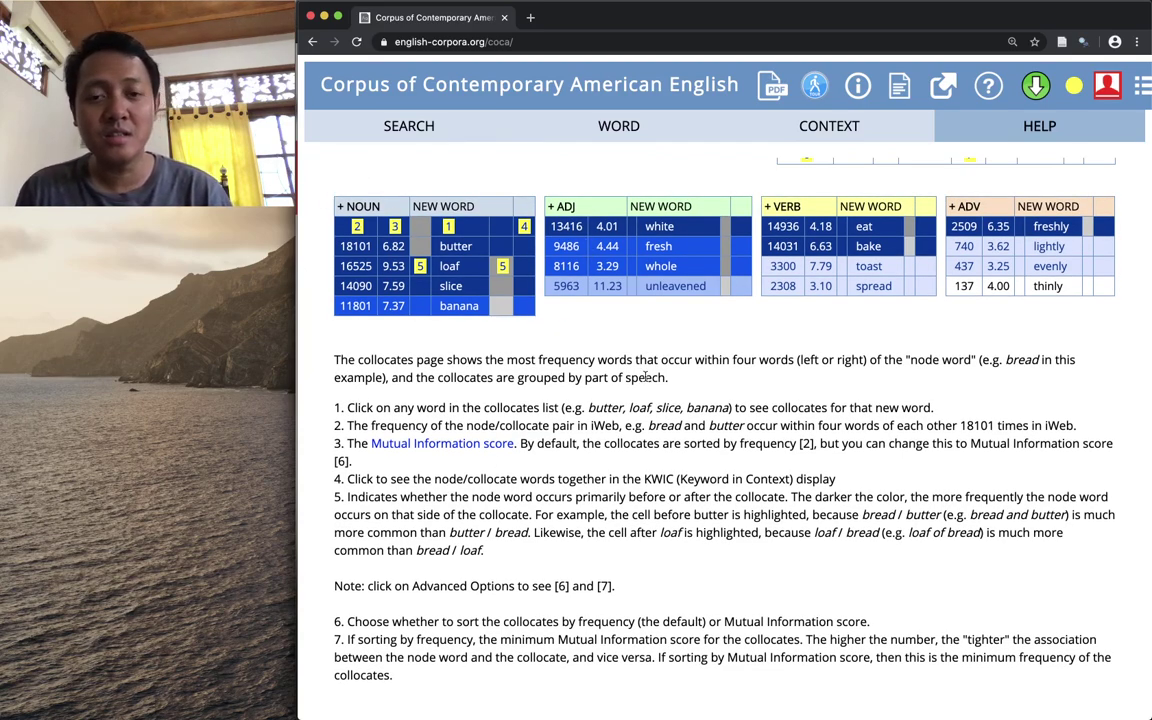
{"action": "scroll", "coordinate": [645, 377], "scroll_direction": "down", "scroll_amount": 2}
{"action": "scroll", "coordinate": [760, 420], "scroll_direction": "up", "scroll_amount": 1}
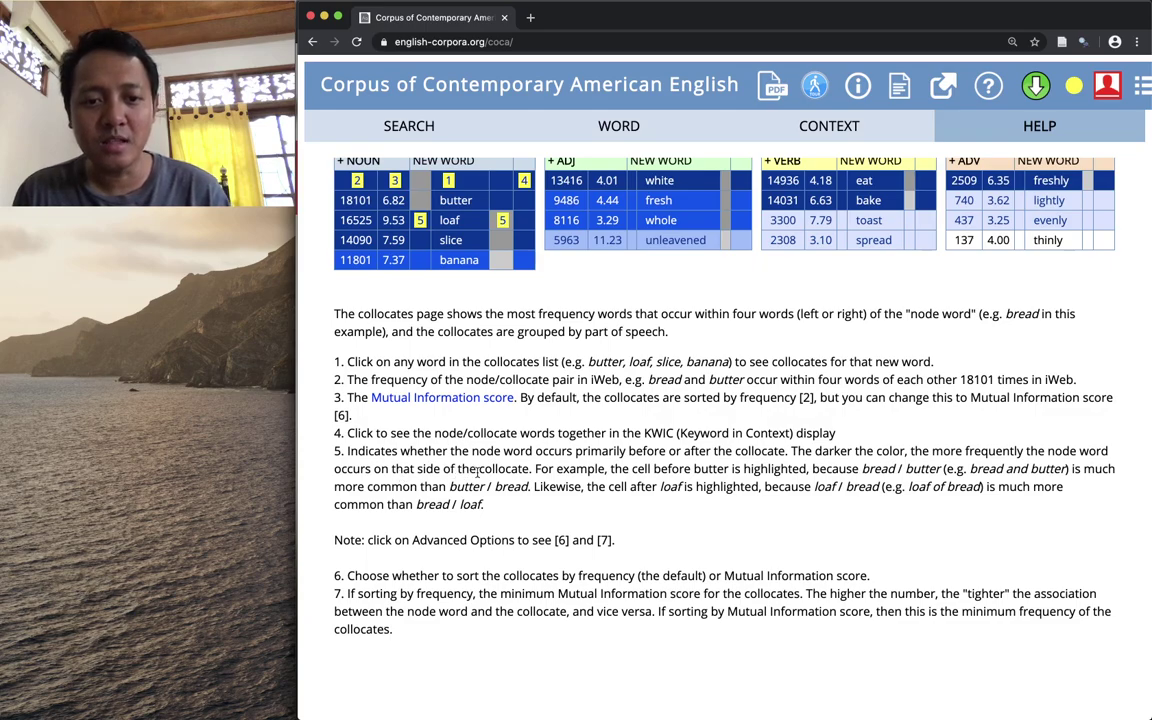
Read the help page's numbered notes on collocate frequency, Mutual Information score and position shading, and return to the collocates list of "viral"
{"action": "scroll", "coordinate": [496, 478], "scroll_direction": "up", "scroll_amount": 1}
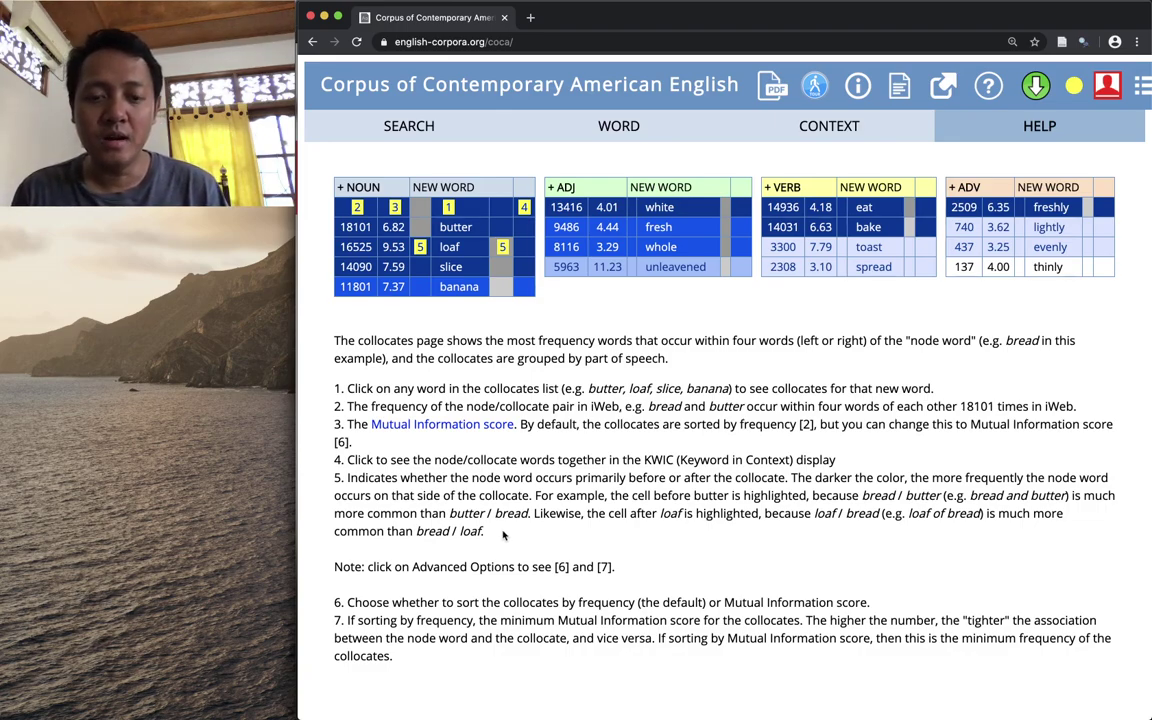
{"action": "scroll", "coordinate": [443, 487], "scroll_direction": "up", "scroll_amount": 1}
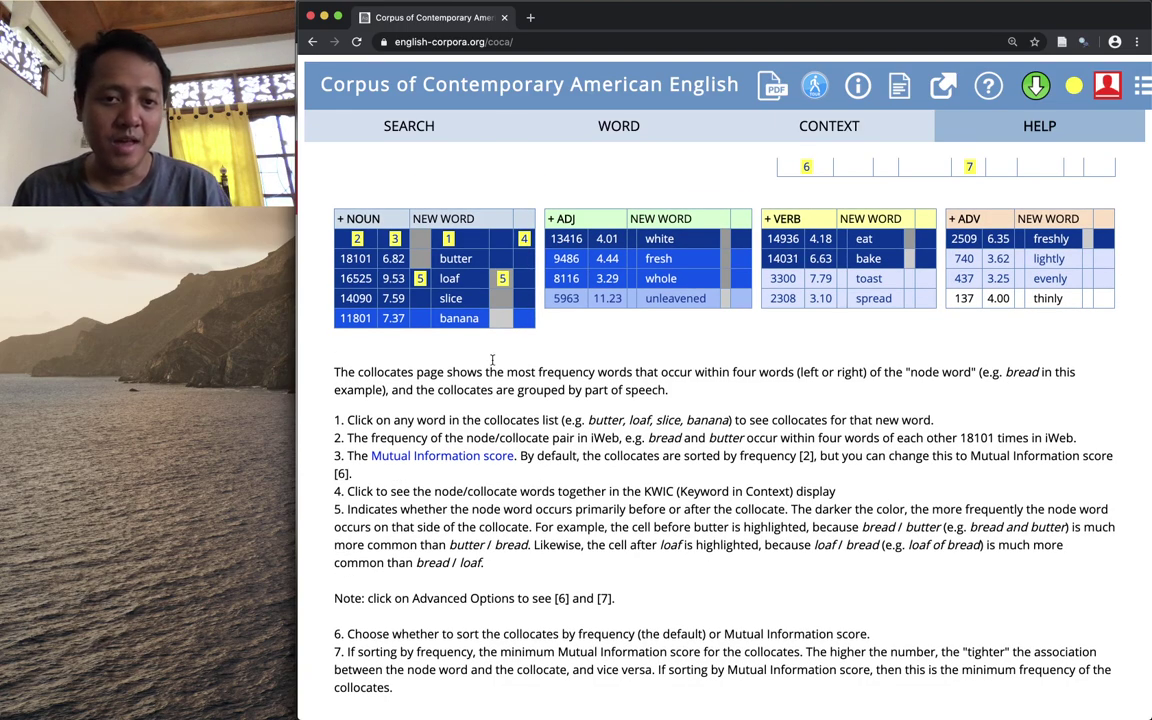
{"action": "left_click", "coordinate": [565, 118]}
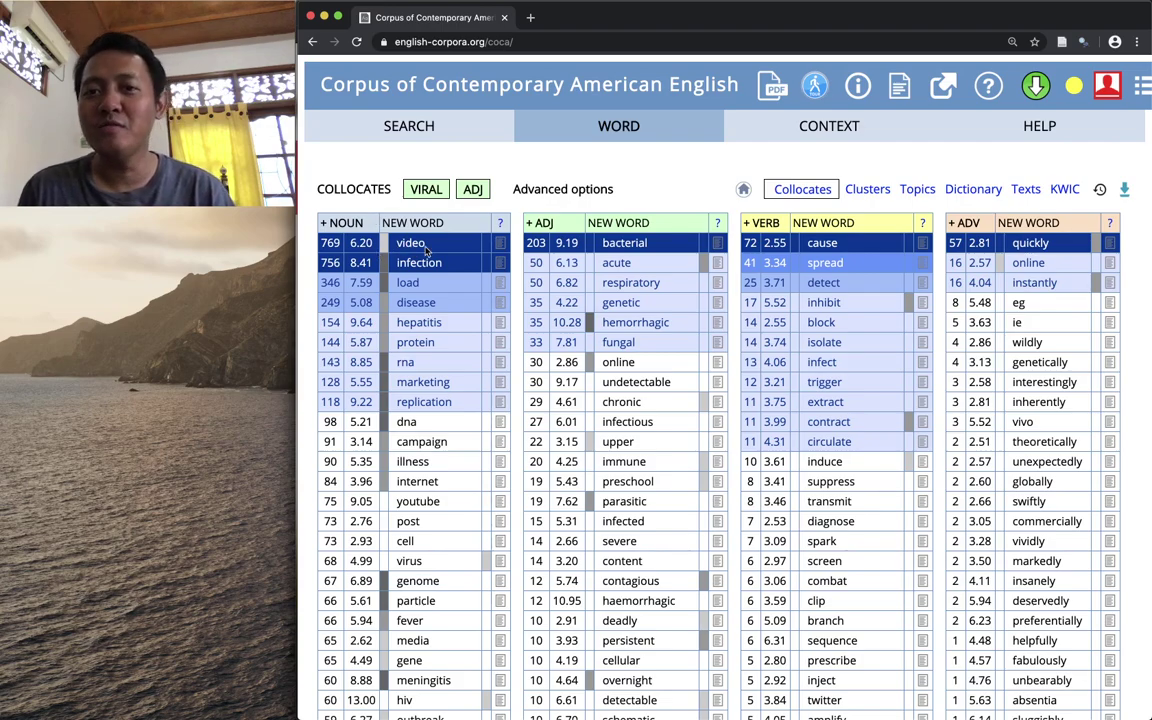
Revisit the context lines pairing "viral" with "video" and go back to the collocates list
{"action": "left_click", "coordinate": [760, 115]}
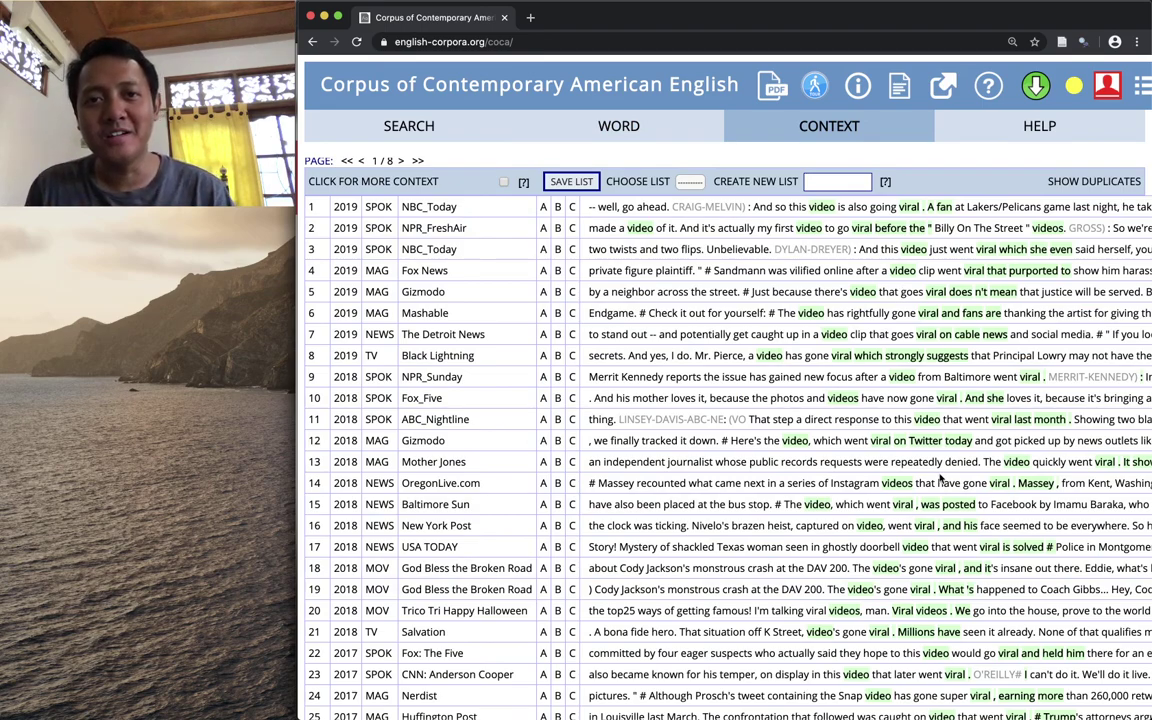
{"action": "left_click", "coordinate": [614, 127]}
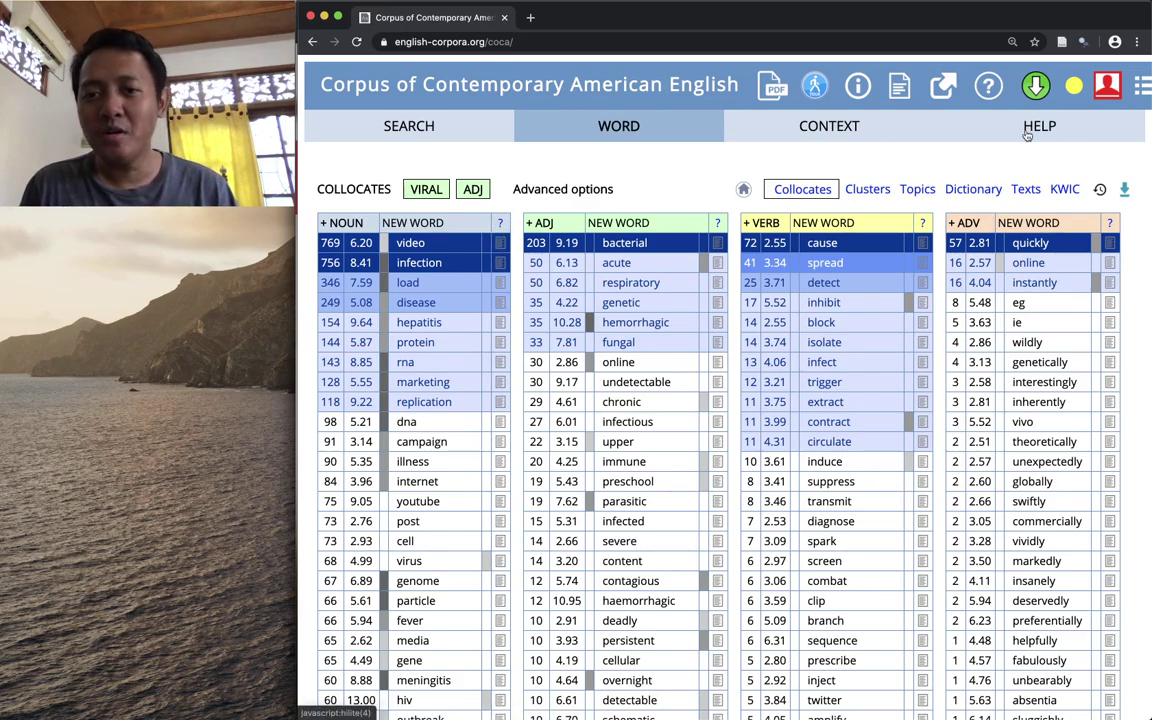
Examine the noun collocates of "viral" for words related to disease and words related to internet and social media
{"action": "scroll", "coordinate": [470, 400], "scroll_direction": "down", "scroll_amount": 1}
{"action": "scroll", "coordinate": [490, 410], "scroll_direction": "up", "scroll_amount": 1}
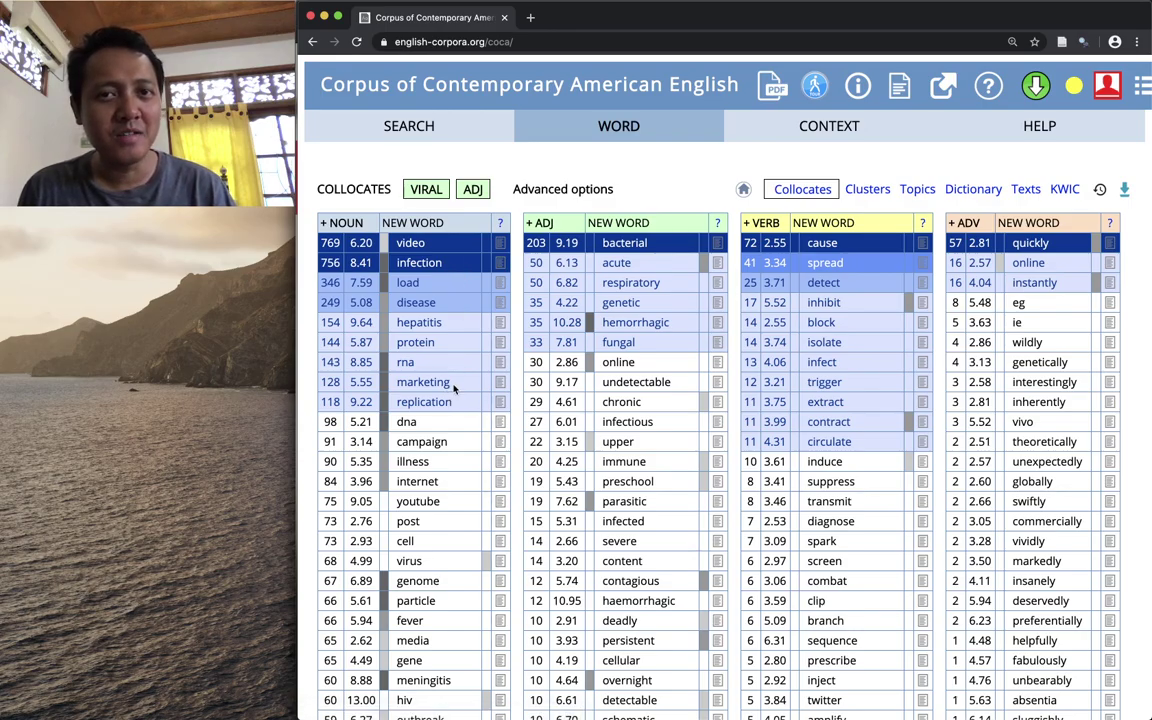
{"action": "scroll", "coordinate": [453, 388], "scroll_direction": "down", "scroll_amount": 2}
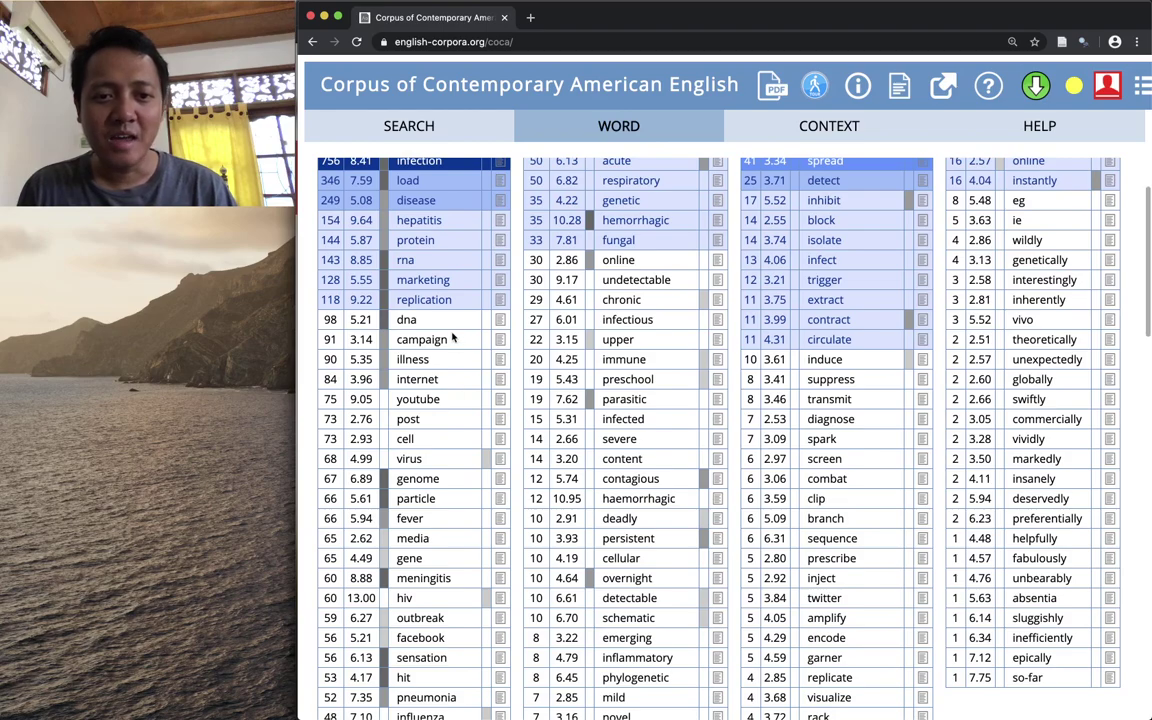
{"action": "scroll", "coordinate": [457, 342], "scroll_direction": "down", "scroll_amount": 1}
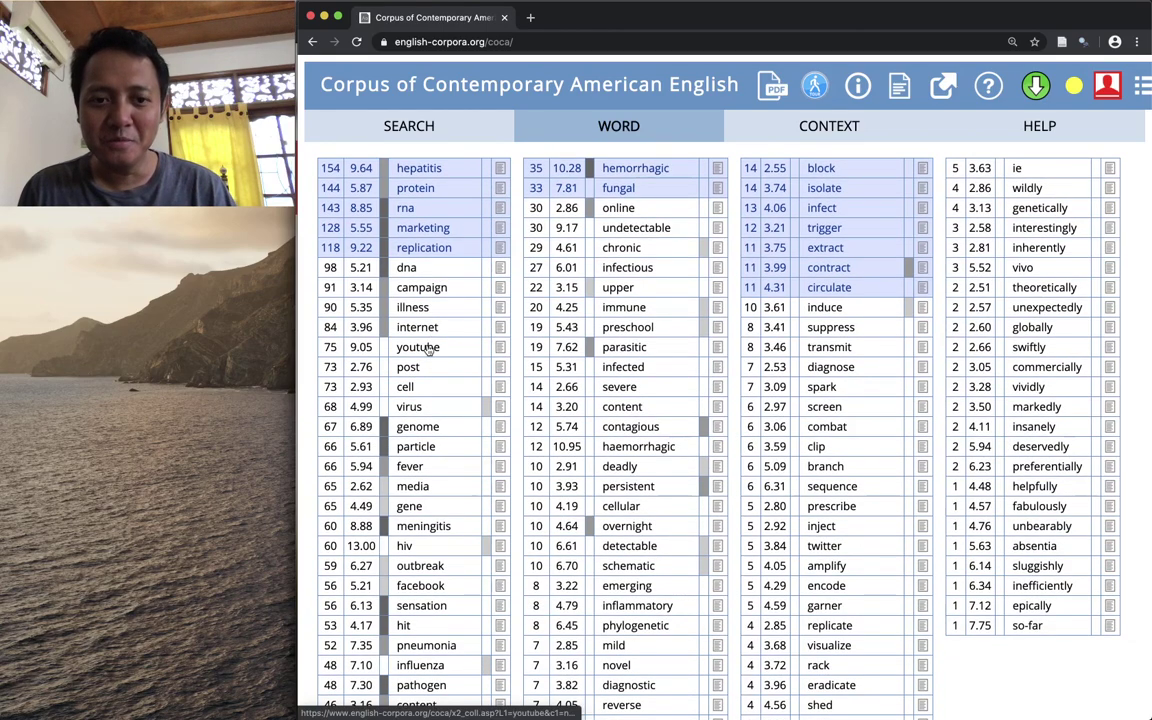
{"action": "scroll", "coordinate": [428, 349], "scroll_direction": "down", "scroll_amount": 1}
{"action": "scroll", "coordinate": [428, 349], "scroll_direction": "down", "scroll_amount": 1}
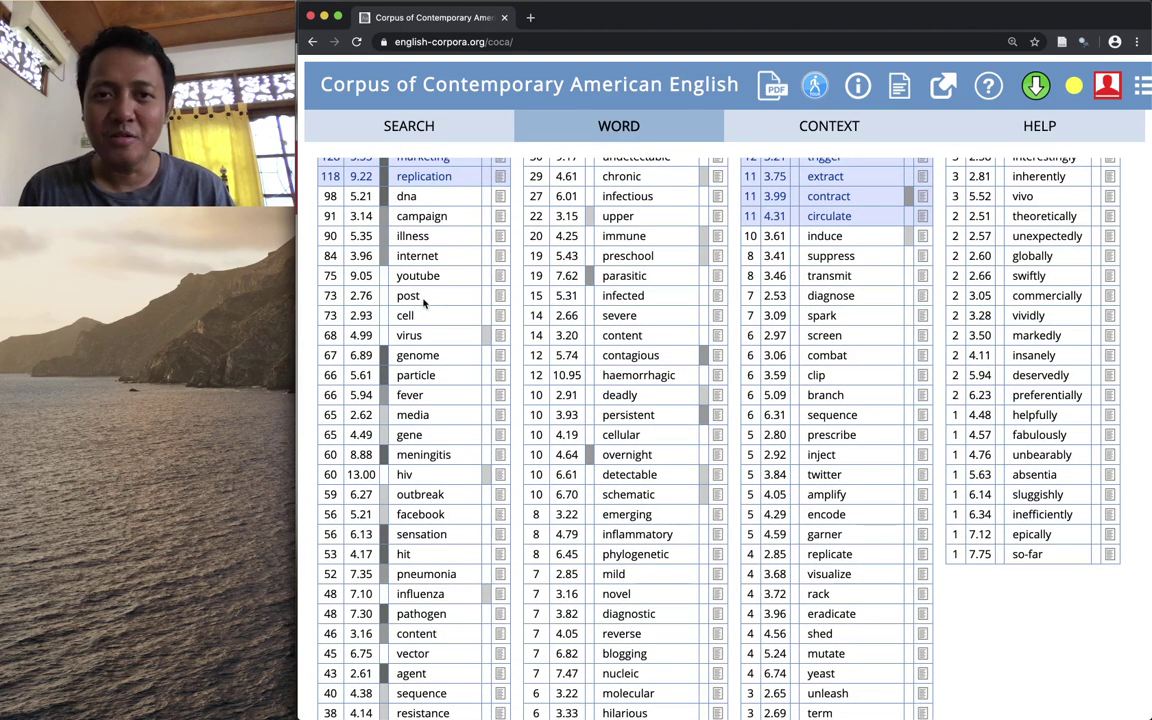
{"action": "scroll", "coordinate": [423, 302], "scroll_direction": "down", "scroll_amount": 3}
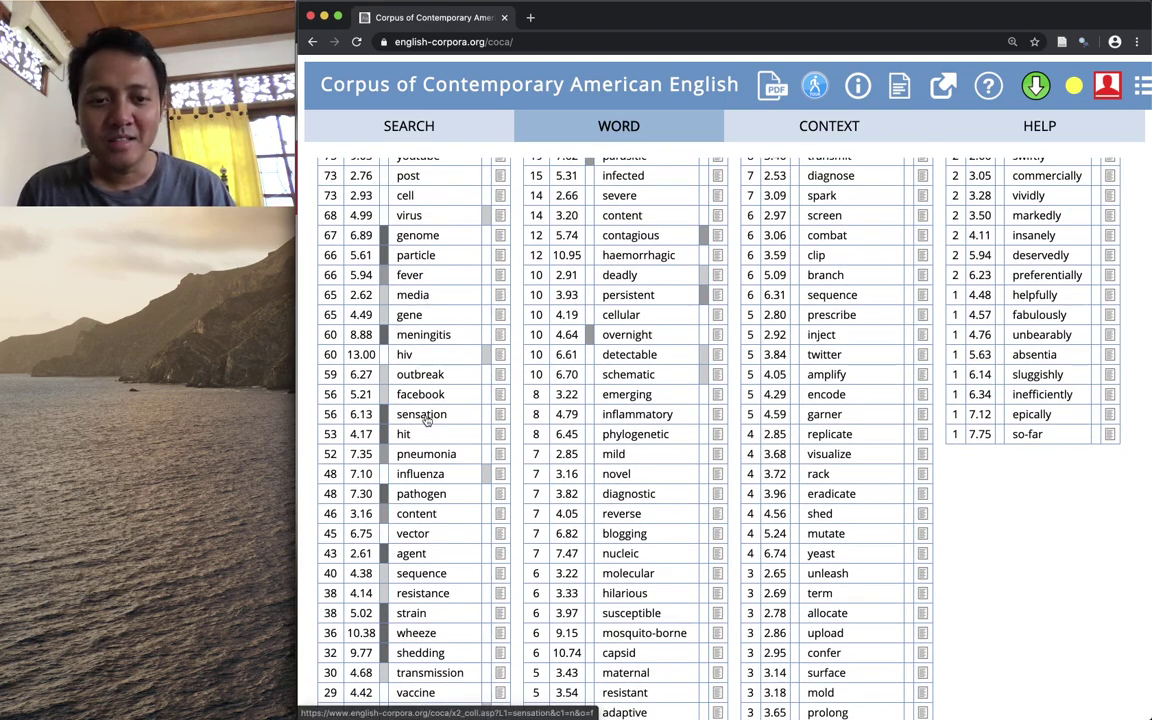
{"action": "scroll", "coordinate": [426, 421], "scroll_direction": "up", "scroll_amount": 5}
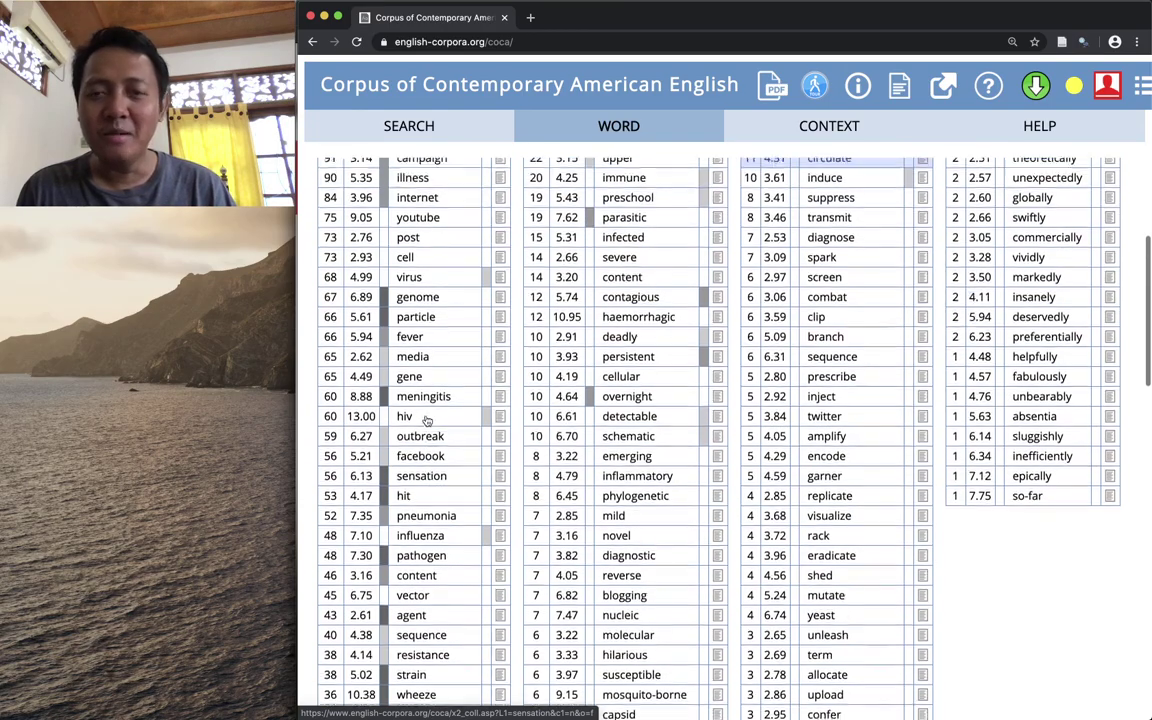
{"action": "scroll", "coordinate": [426, 420], "scroll_direction": "up", "scroll_amount": 4}
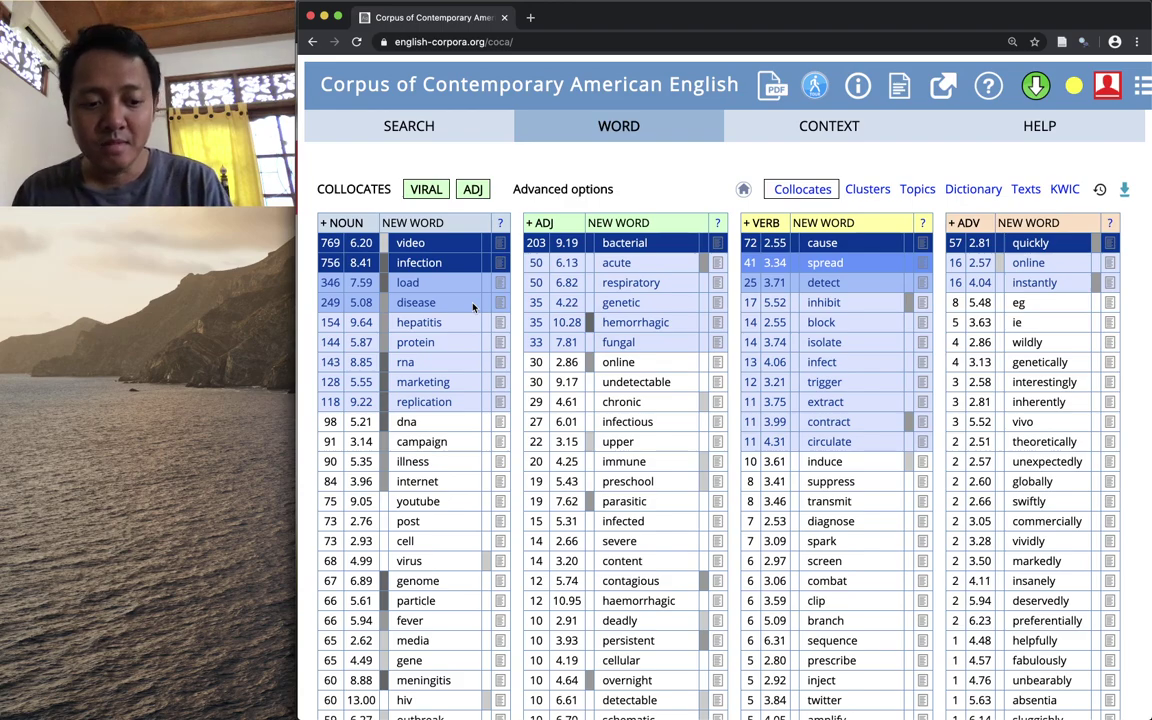
Switch to the PowerPoint presentation week_14_collocates-and-meaning and show the slide with the two dictionary definitions of "Viral"
{"action": "key", "text": "super+Tab"}
{"action": "key", "text": "super+Tab"}
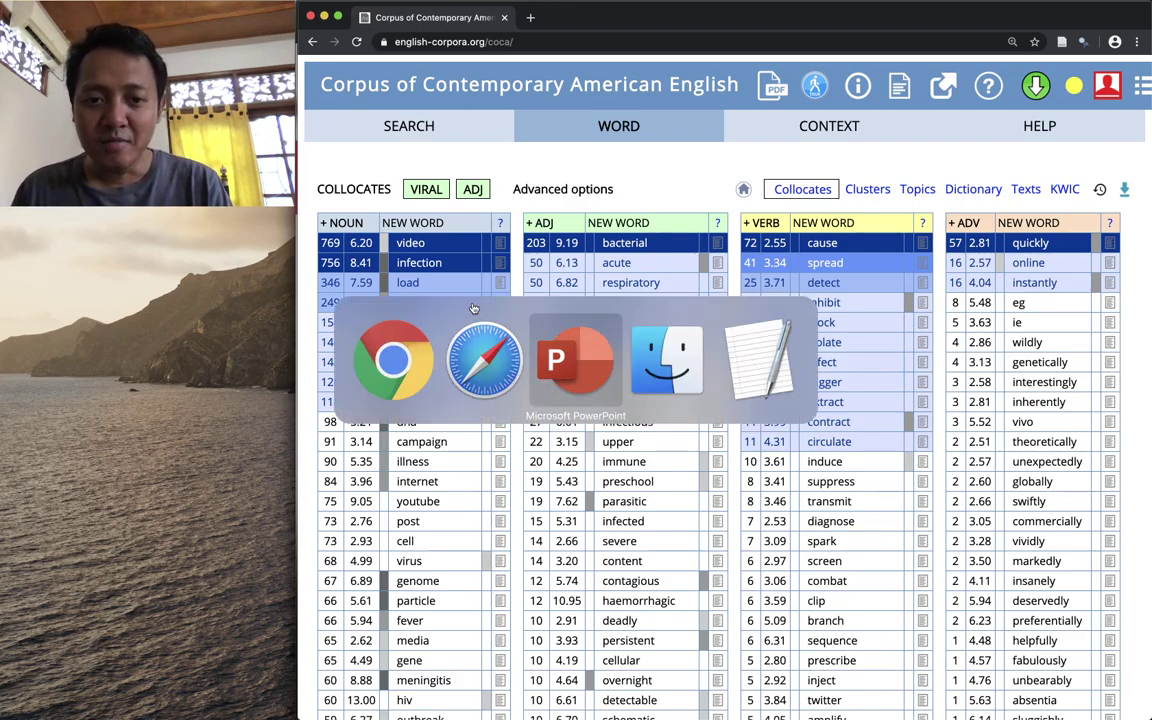
{"action": "key", "text": "Down"}
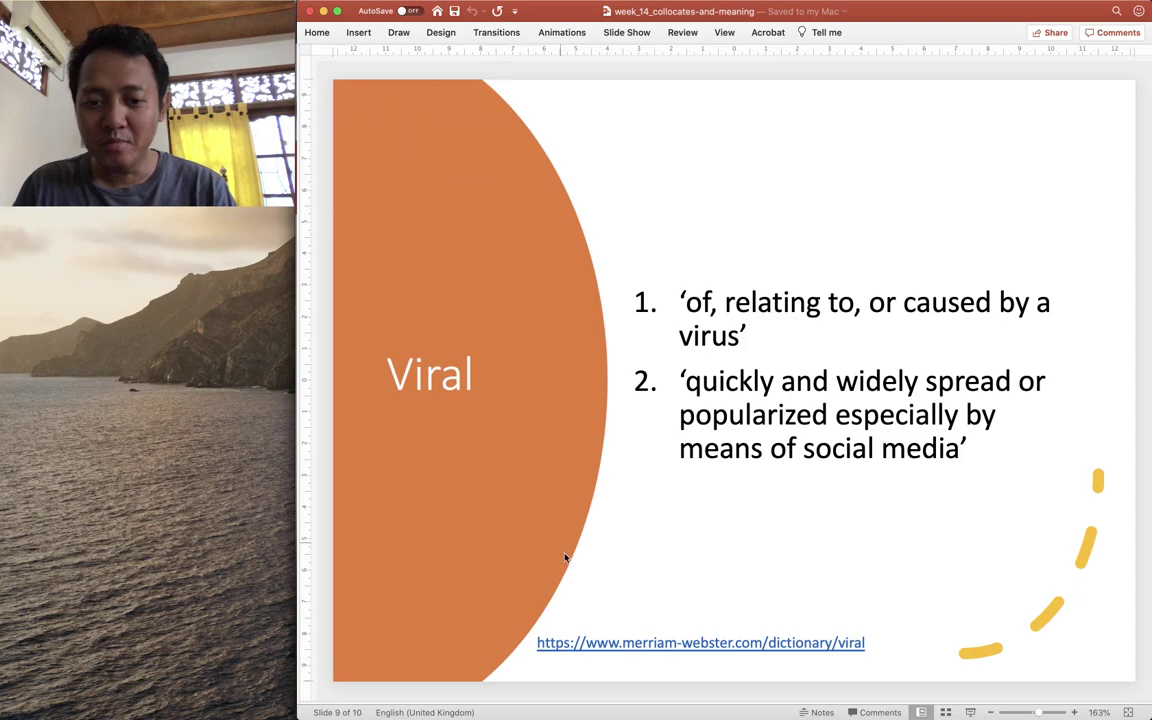